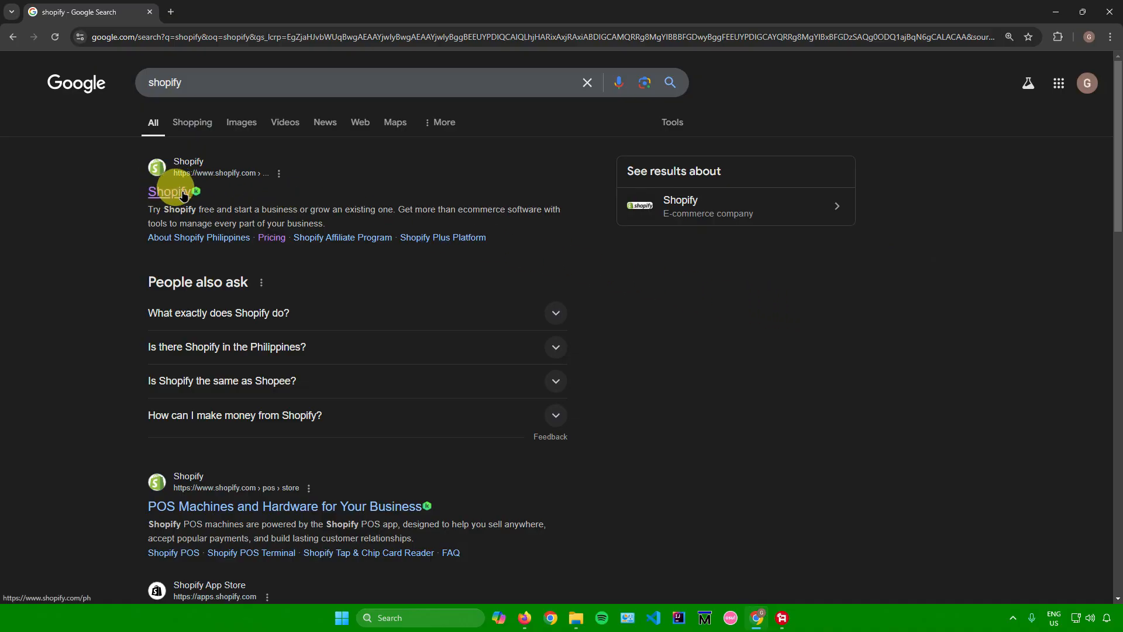
# Open the Shopify website from the search results and sign up for the free trial with a Google account.
pyautogui.click(183, 195)
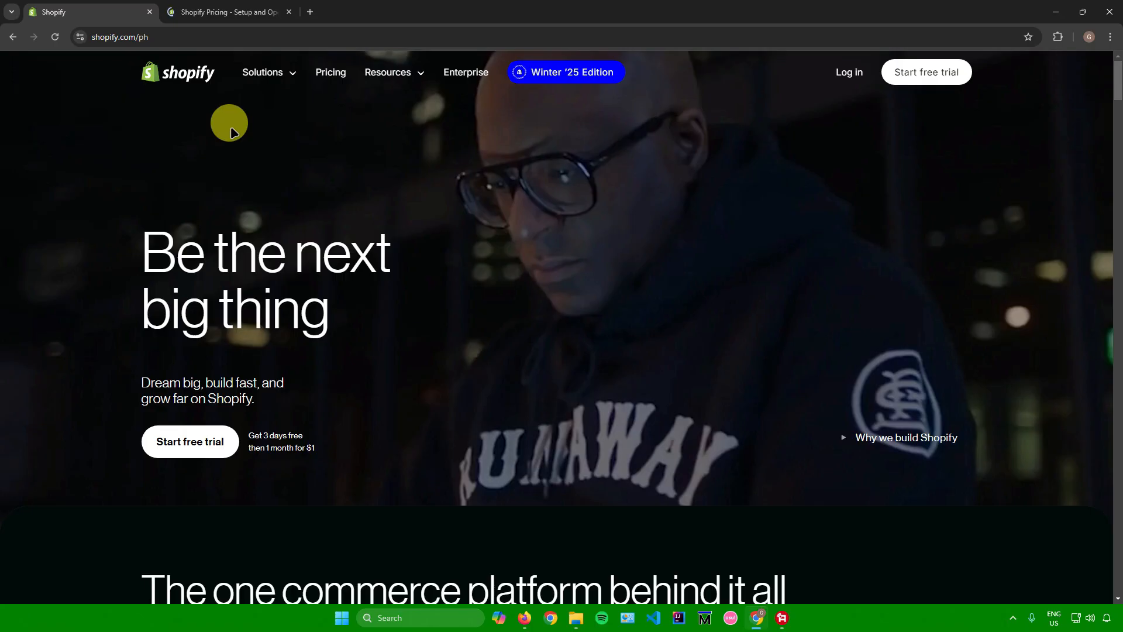
pyautogui.click(186, 443)
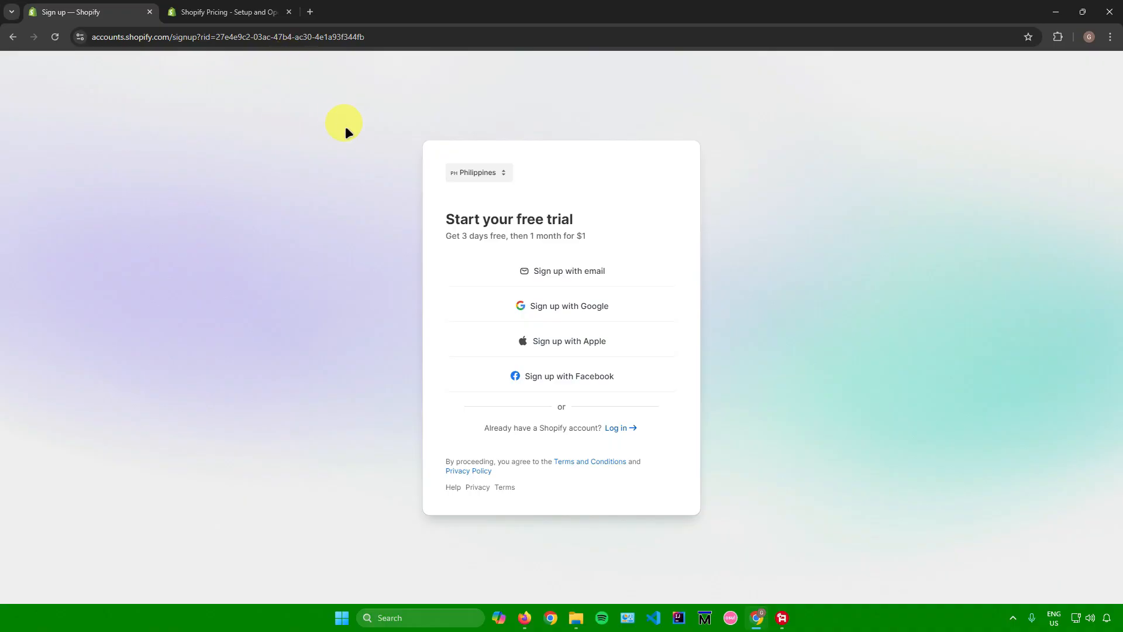
pyautogui.click(535, 303)
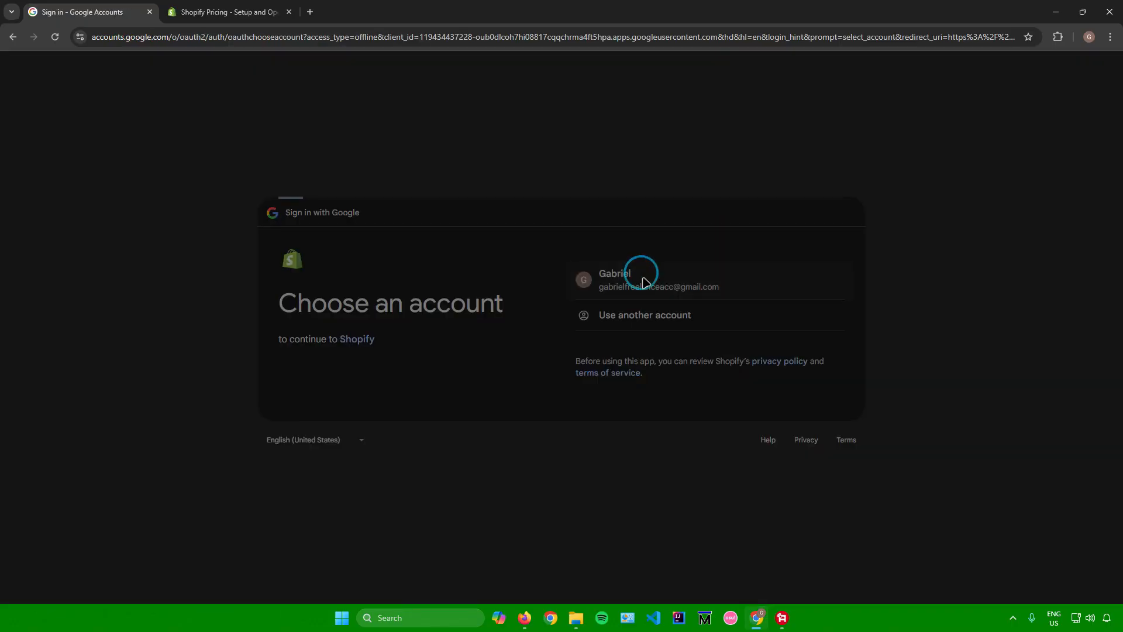
pyautogui.click(642, 271)
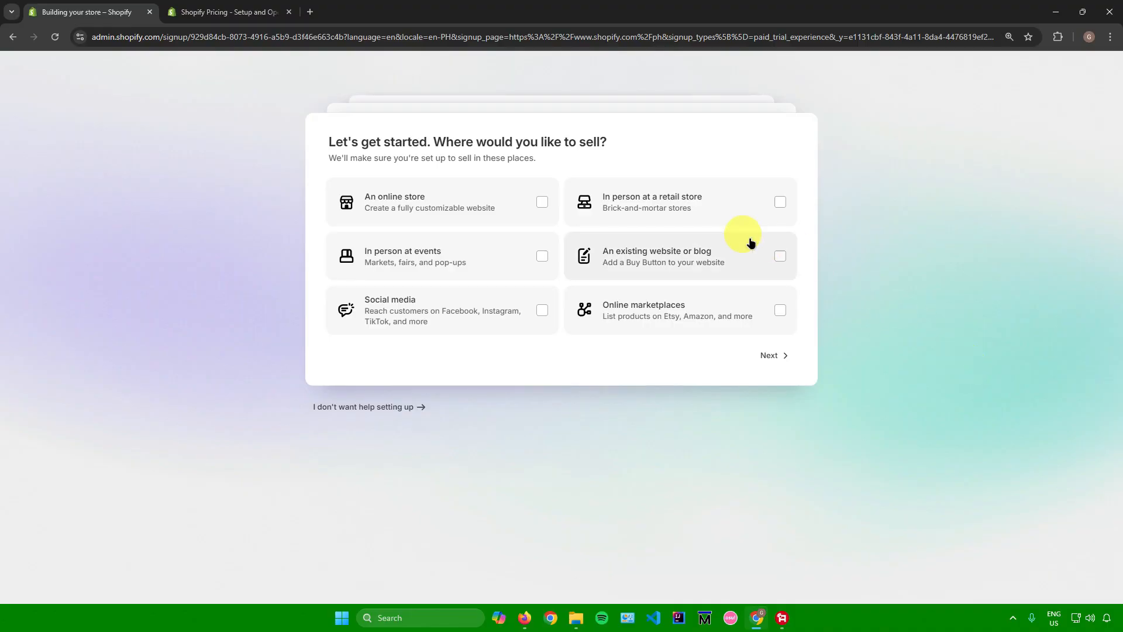
# Choose an online store as the place to sell and describe the business as just starting.
pyautogui.click(539, 200)
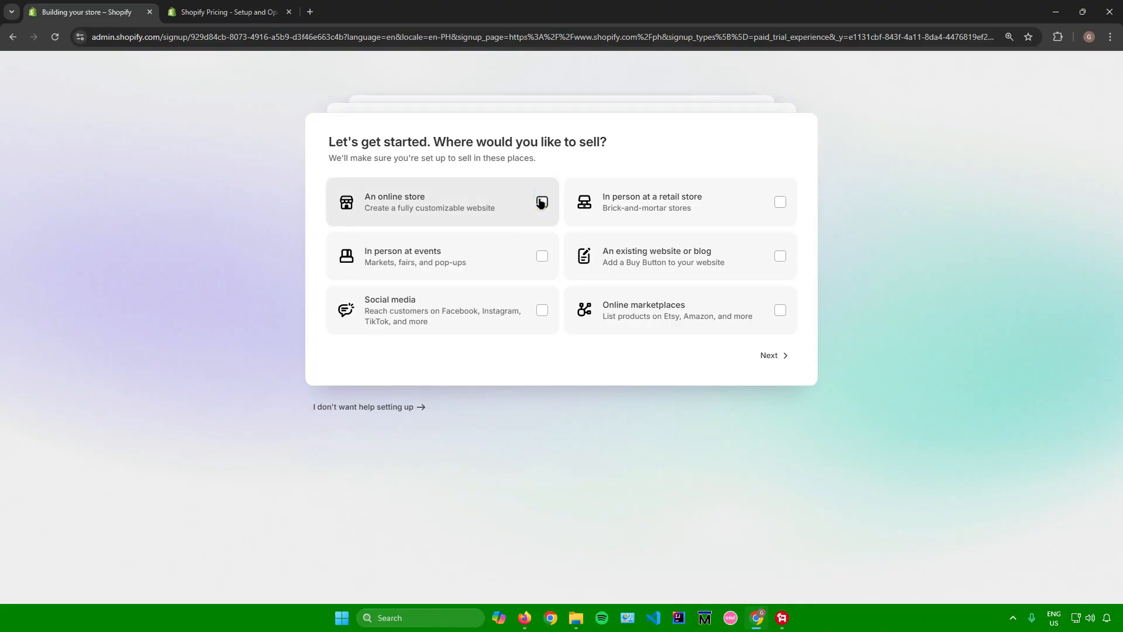
pyautogui.click(773, 355)
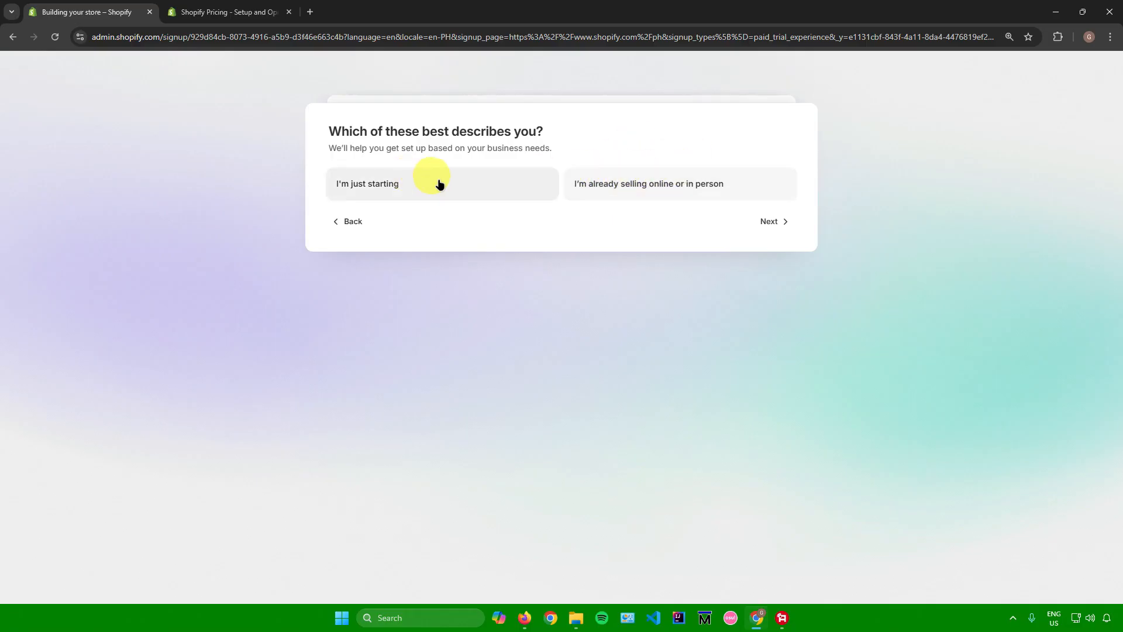
pyautogui.click(457, 185)
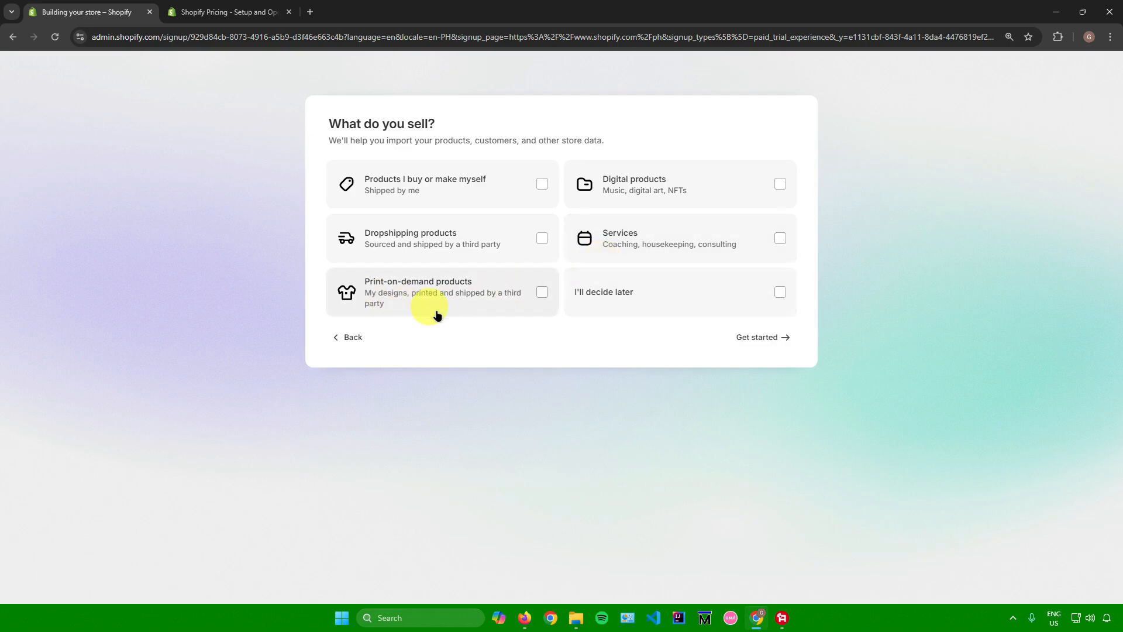
# Select products I buy or make myself as what is sold, and skip the plan choice to decide later.
pyautogui.click(465, 196)
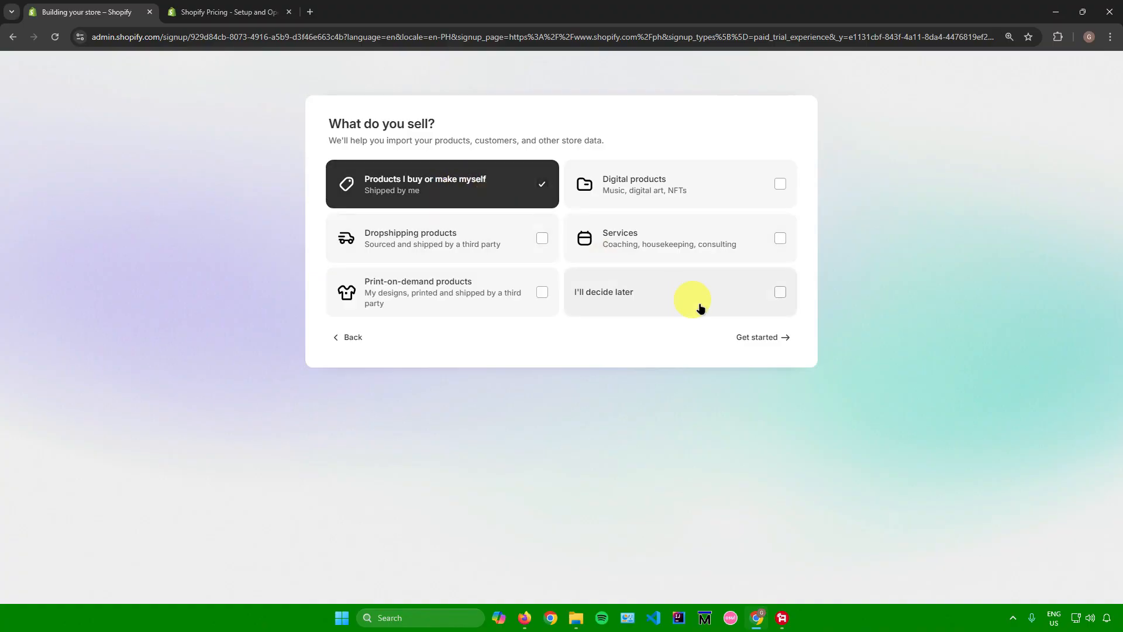
pyautogui.click(759, 338)
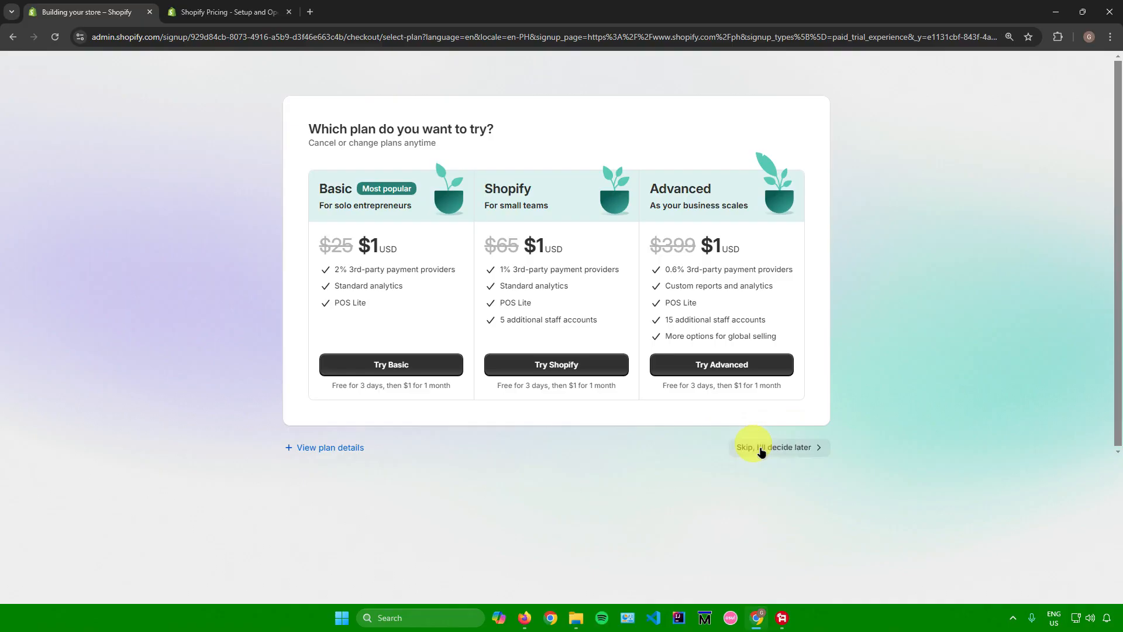
pyautogui.click(761, 448)
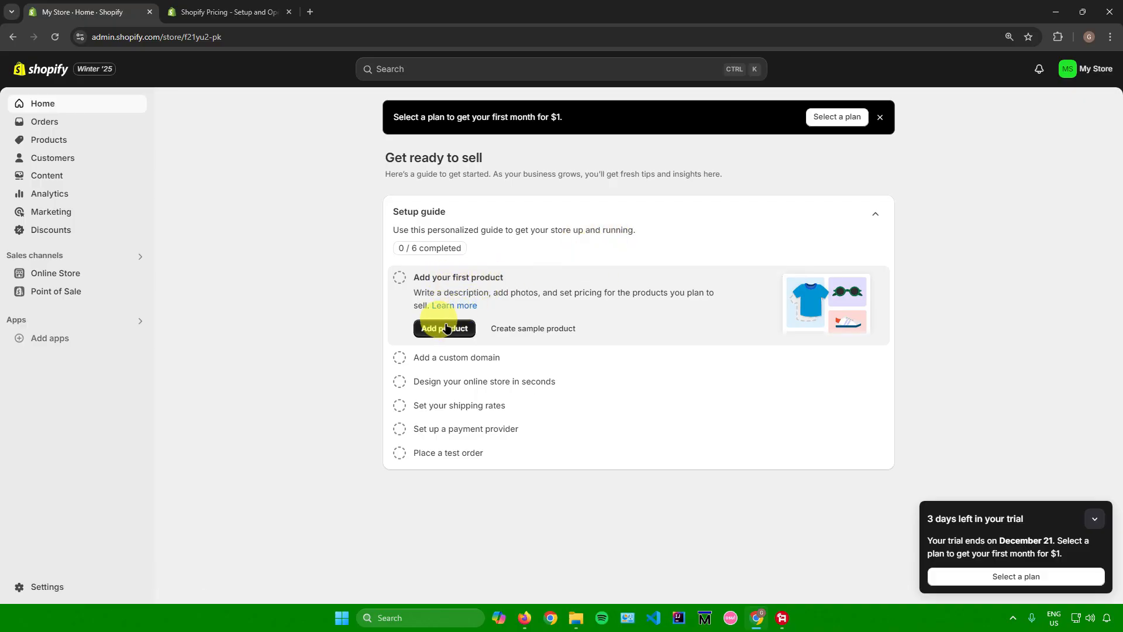
# Create a sample product from the setup guide and look over its product page.
pyautogui.click(533, 329)
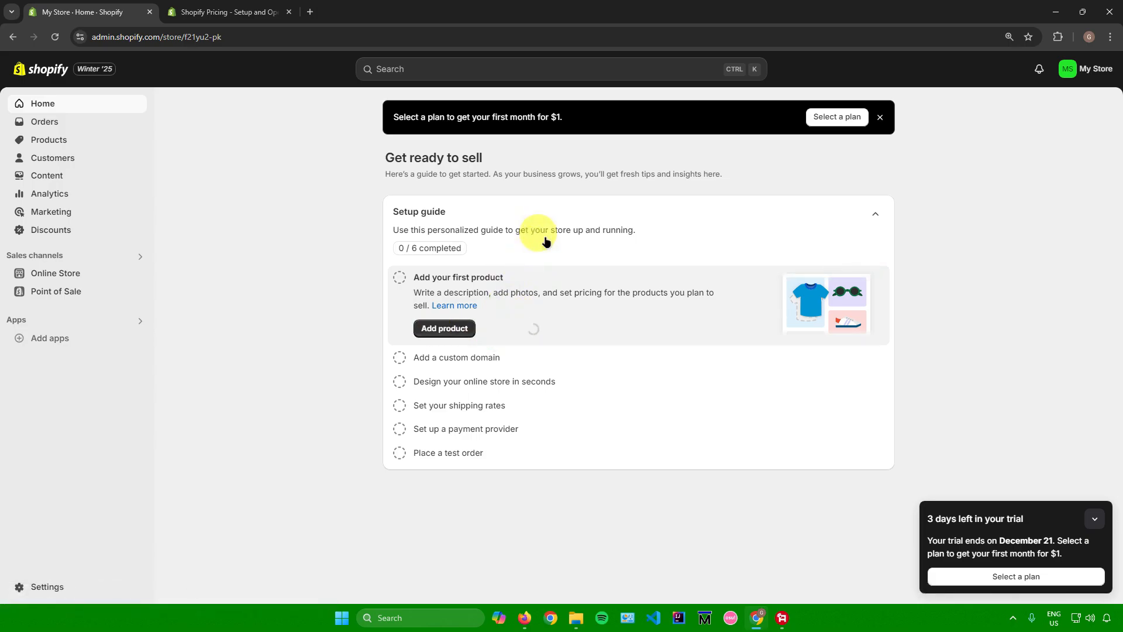
pyautogui.scroll(-3, 462, 252)
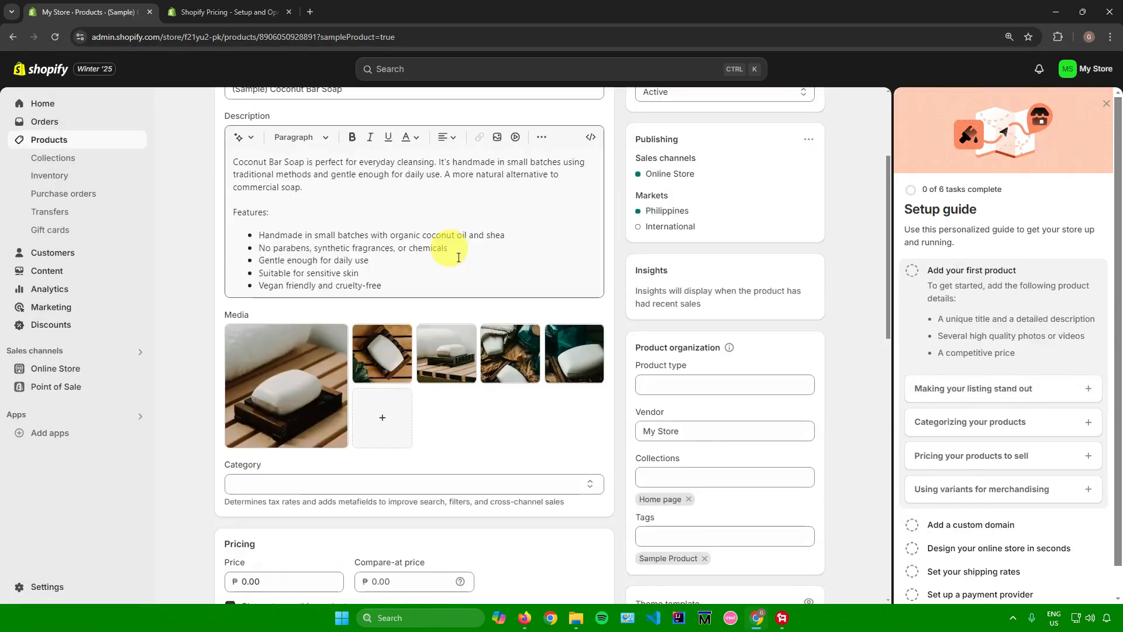
pyautogui.scroll(-7, 451, 259)
pyautogui.scroll(10, 446, 255)
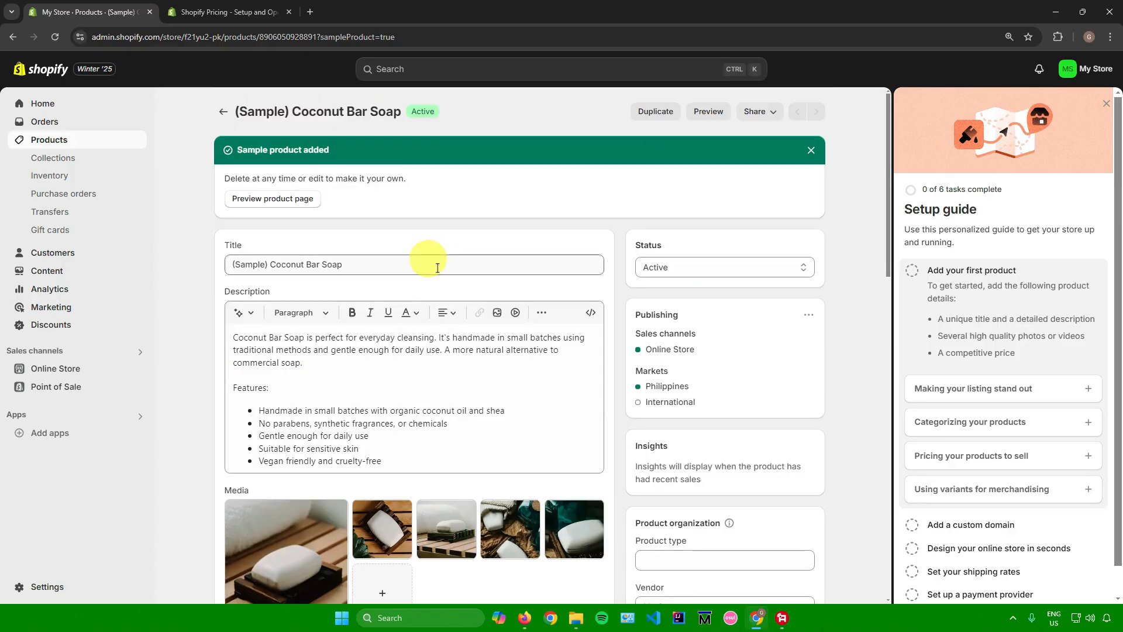
# Examine the sample product's title, description editor and media images.
pyautogui.click(425, 268)
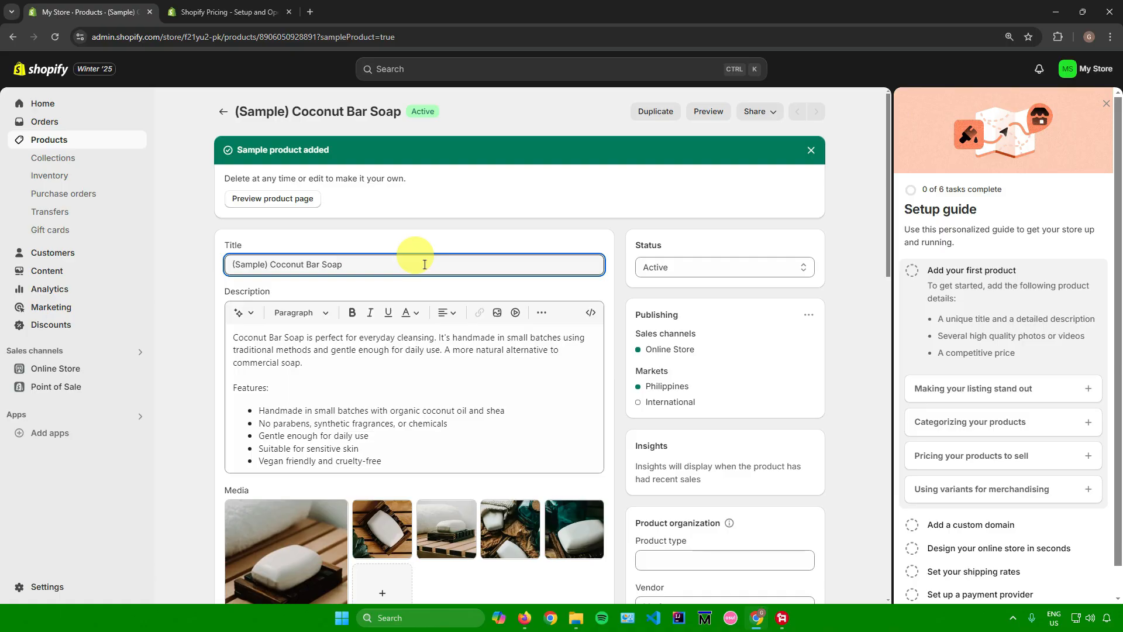
pyautogui.scroll(-2, 425, 264)
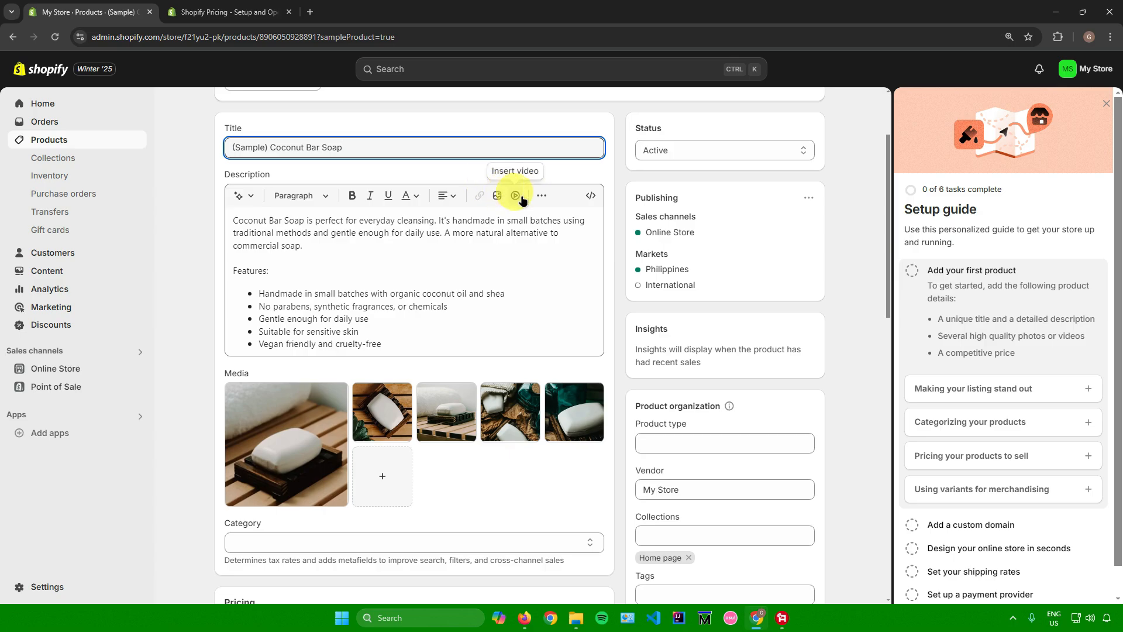
pyautogui.scroll(-2, 468, 220)
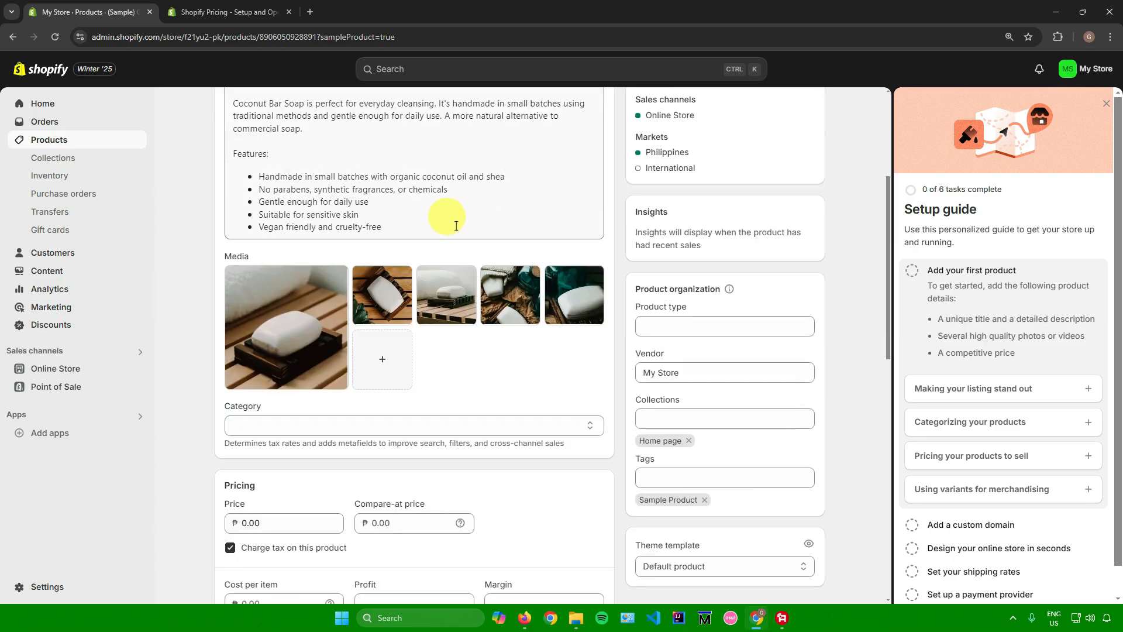
pyautogui.scroll(2, 456, 226)
pyautogui.scroll(-2, 456, 226)
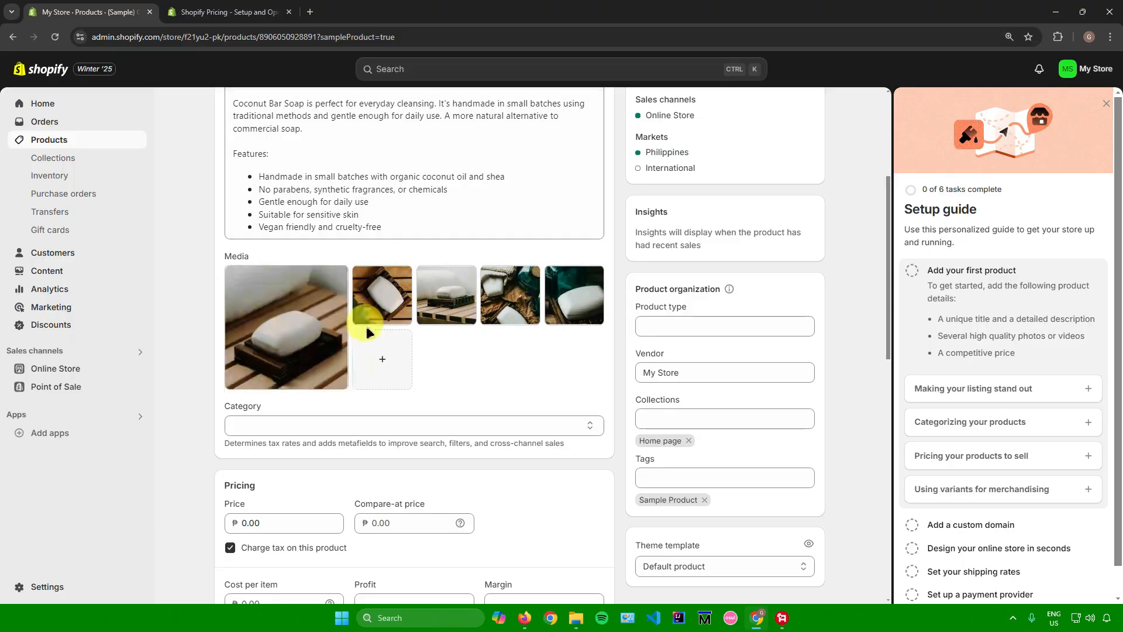
pyautogui.scroll(-1, 408, 295)
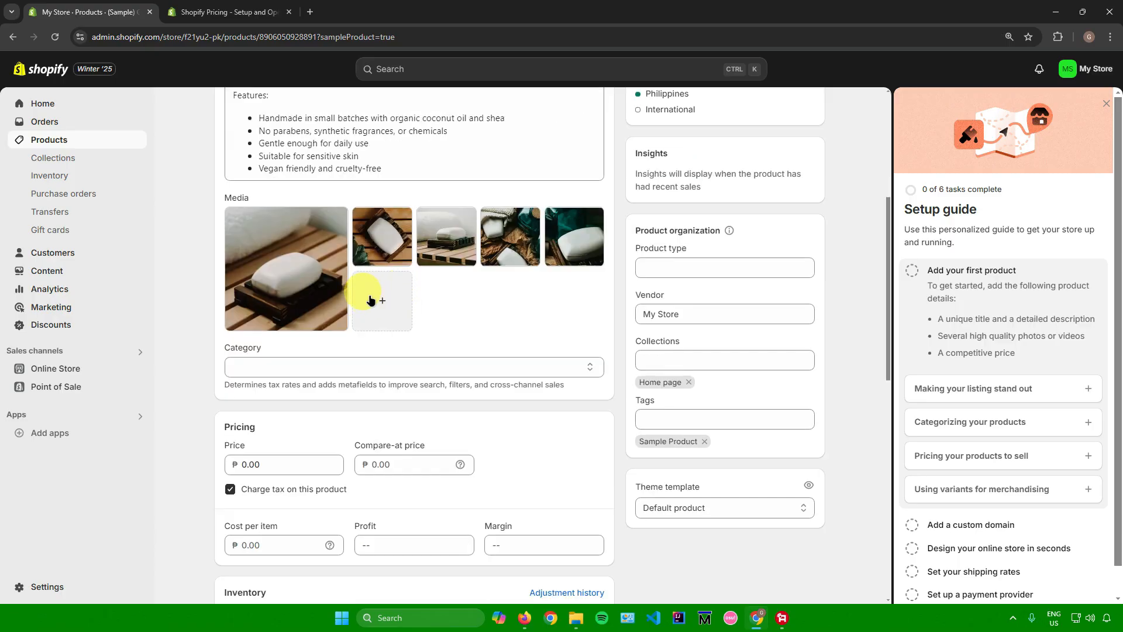
pyautogui.scroll(-2, 380, 299)
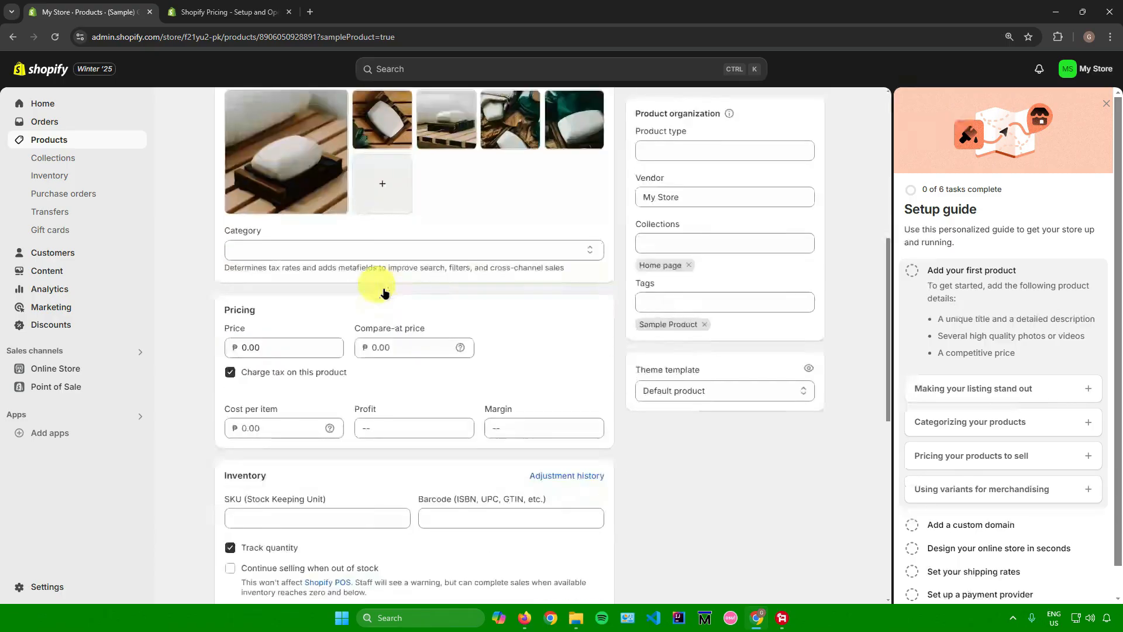
# Browse the list of available product categories without assigning one.
pyautogui.click(359, 248)
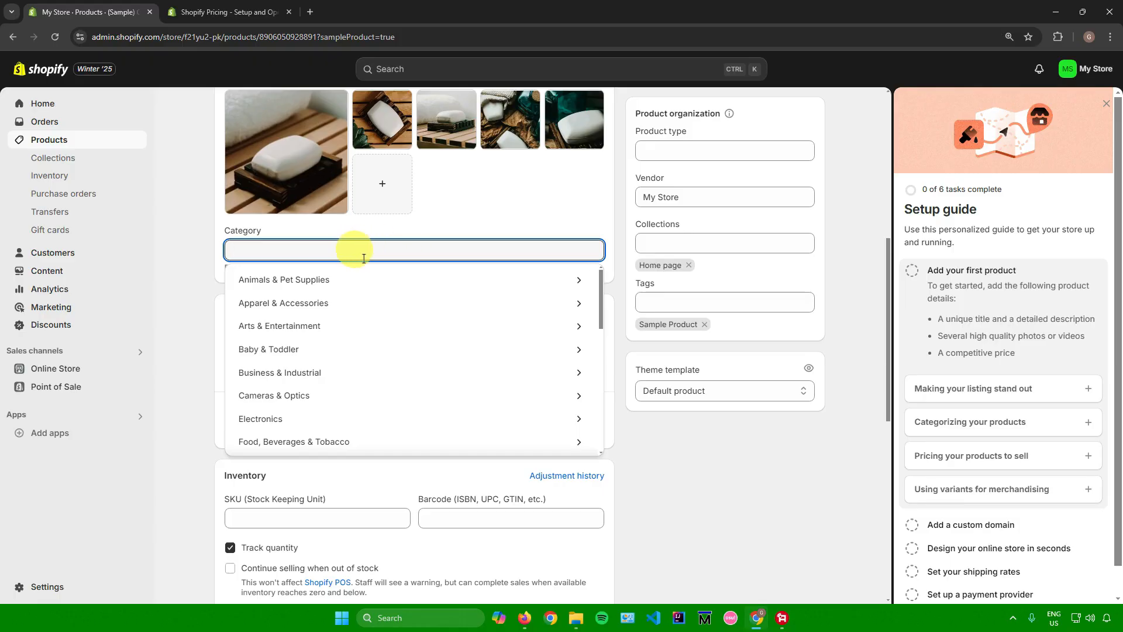
pyautogui.scroll(-2, 326, 296)
pyautogui.scroll(-5, 328, 318)
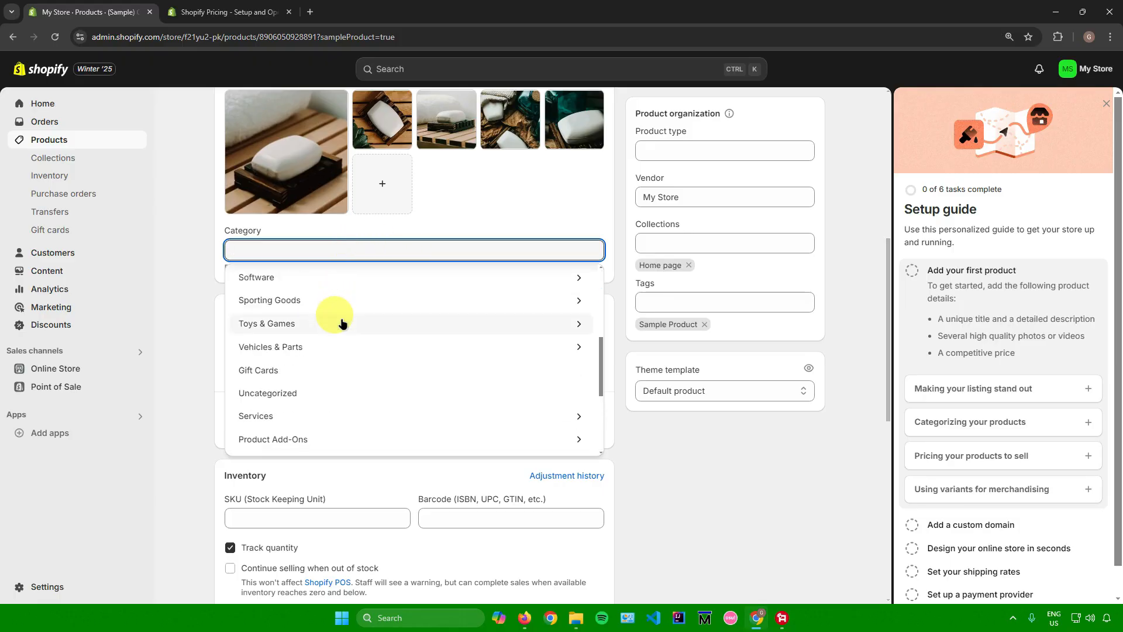
pyautogui.scroll(8, 338, 322)
pyautogui.scroll(-7, 330, 316)
pyautogui.scroll(-2, 325, 319)
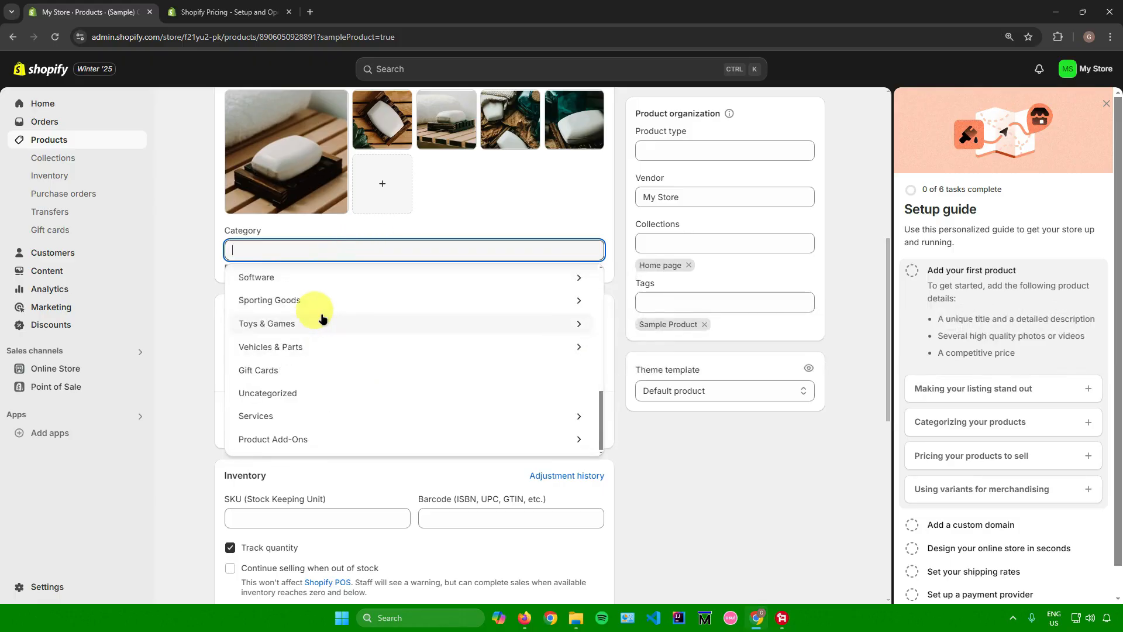
pyautogui.click(501, 220)
# Examine the product's pricing fields, inventory tracking and quantity settings, and the physical product shipping option.
pyautogui.scroll(-3, 495, 227)
pyautogui.click(278, 171)
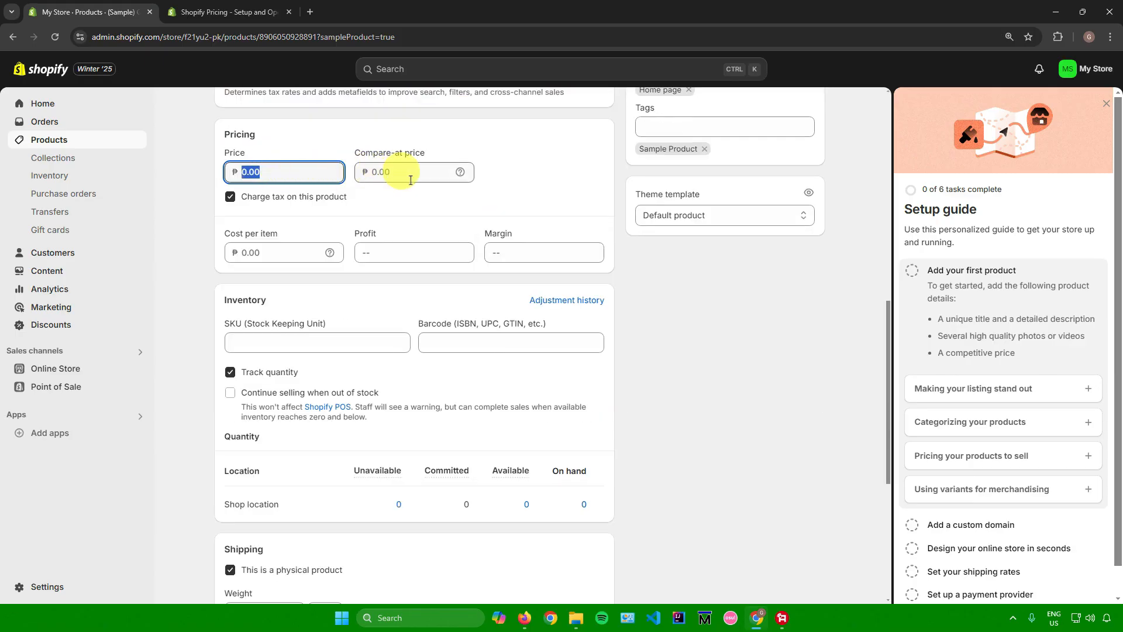
pyautogui.scroll(-1, 391, 194)
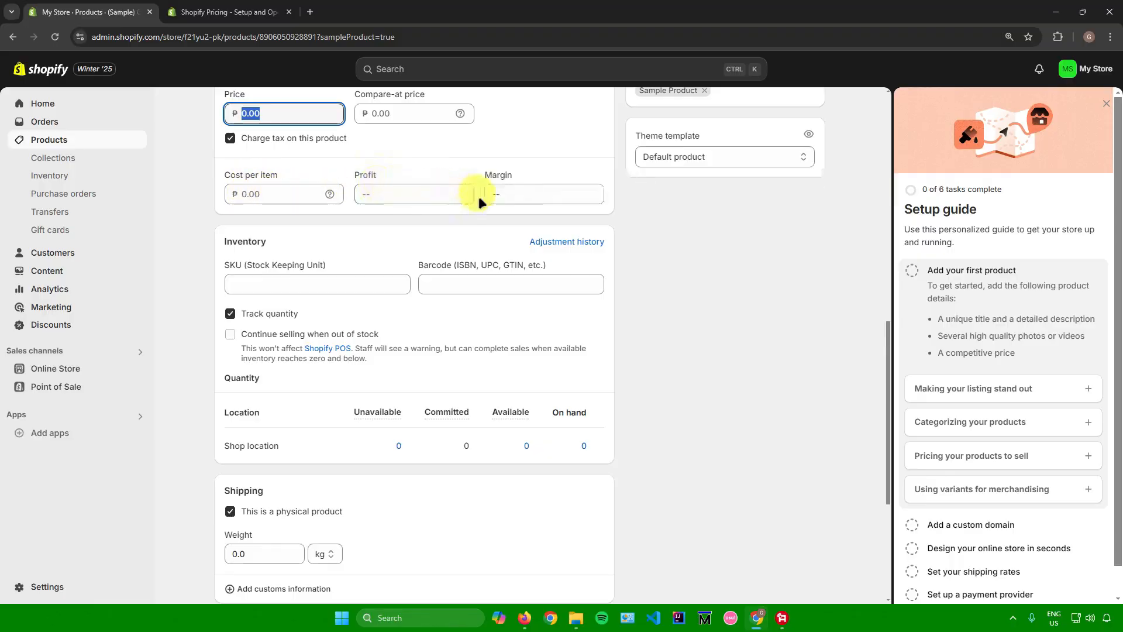
pyautogui.scroll(-1, 322, 234)
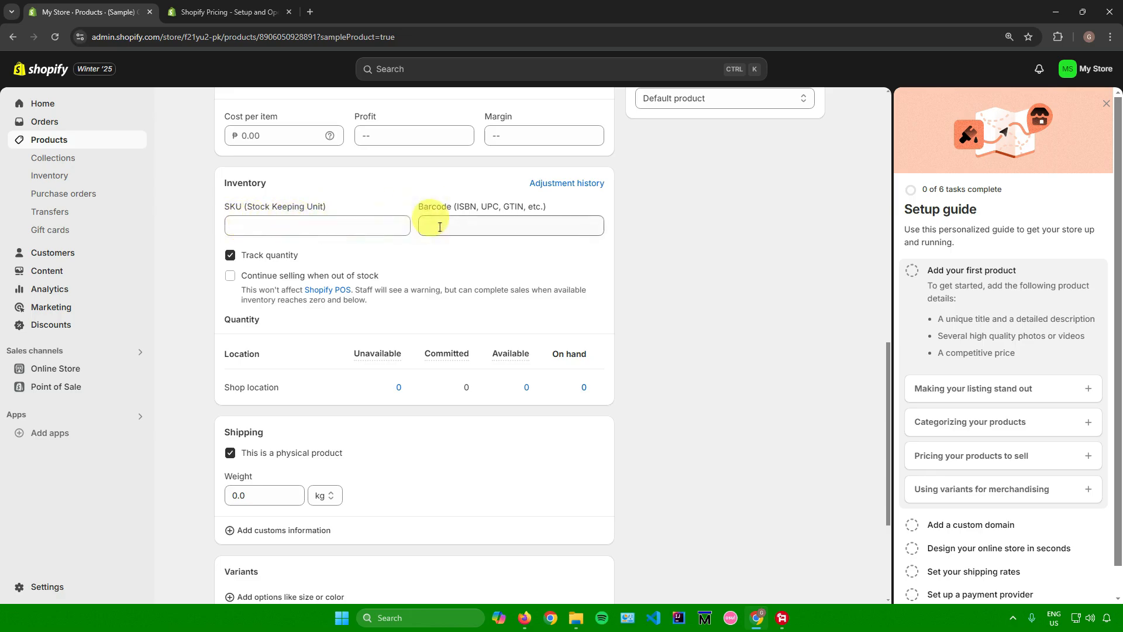
pyautogui.scroll(-1, 421, 225)
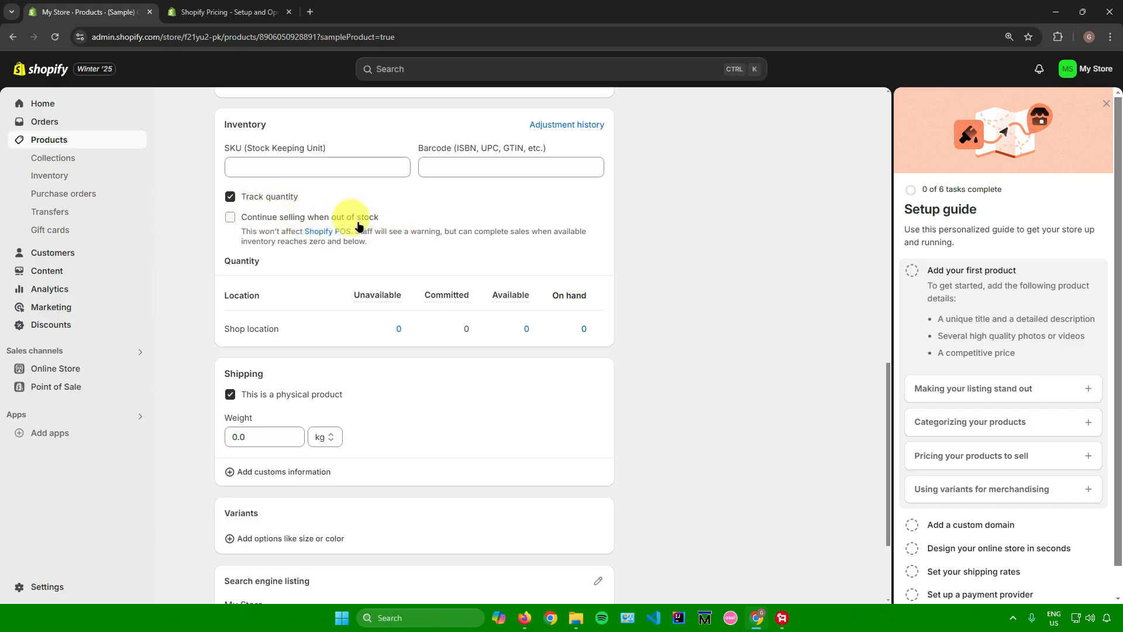
pyautogui.scroll(-1, 359, 225)
pyautogui.moveTo(386, 242)
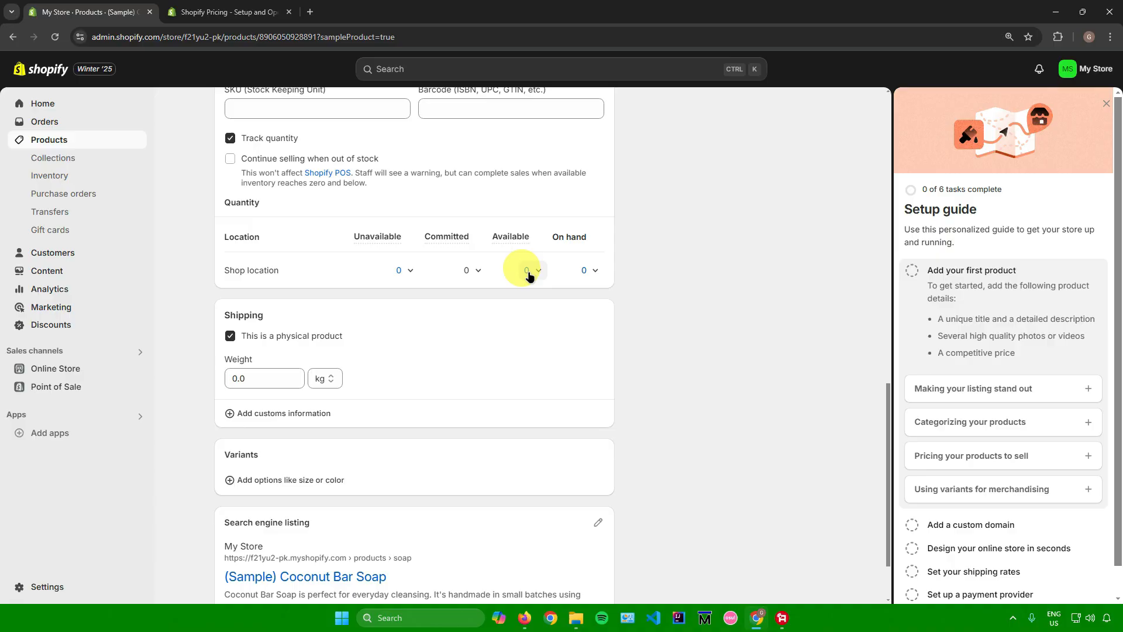
pyautogui.scroll(-2, 562, 264)
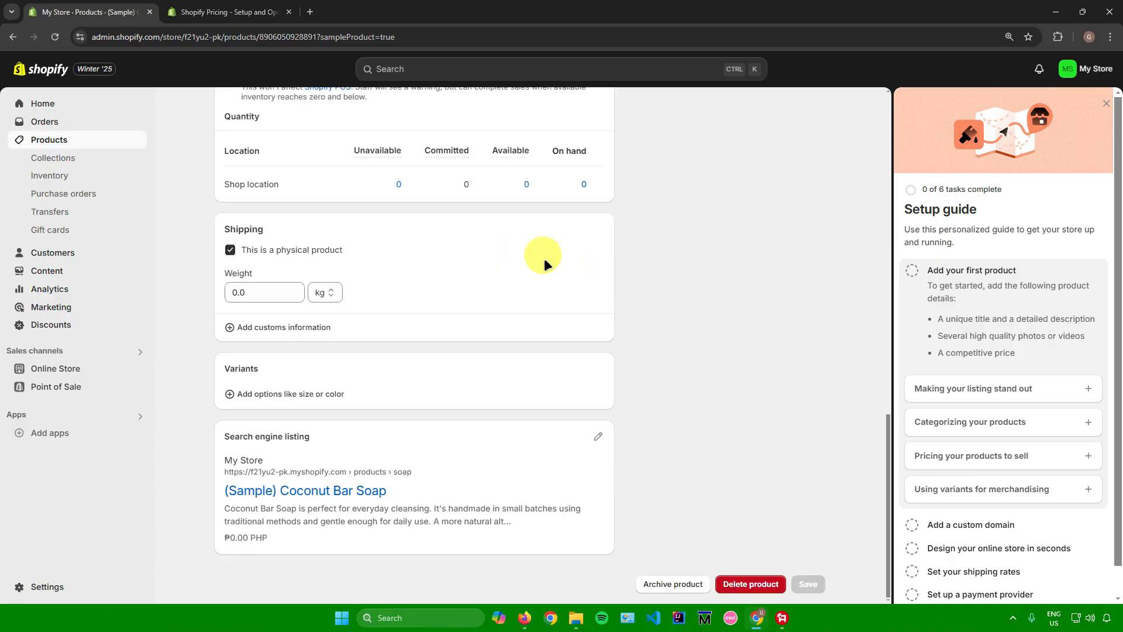
pyautogui.moveTo(253, 256); pyautogui.dragTo(344, 252)
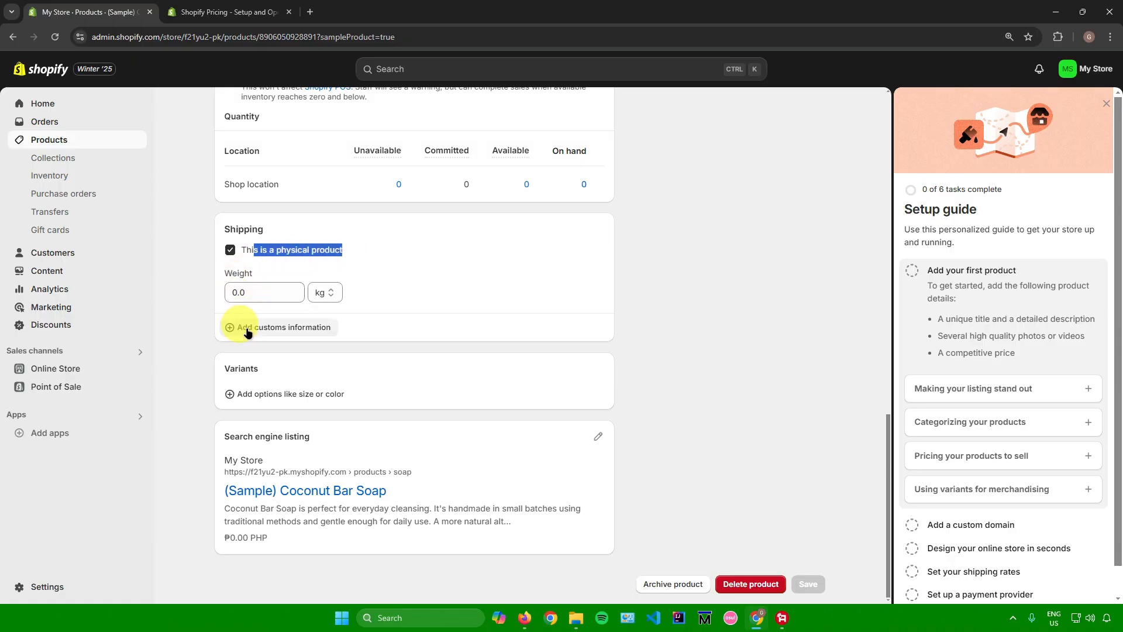
pyautogui.click(284, 395)
pyautogui.scroll(-5, 316, 374)
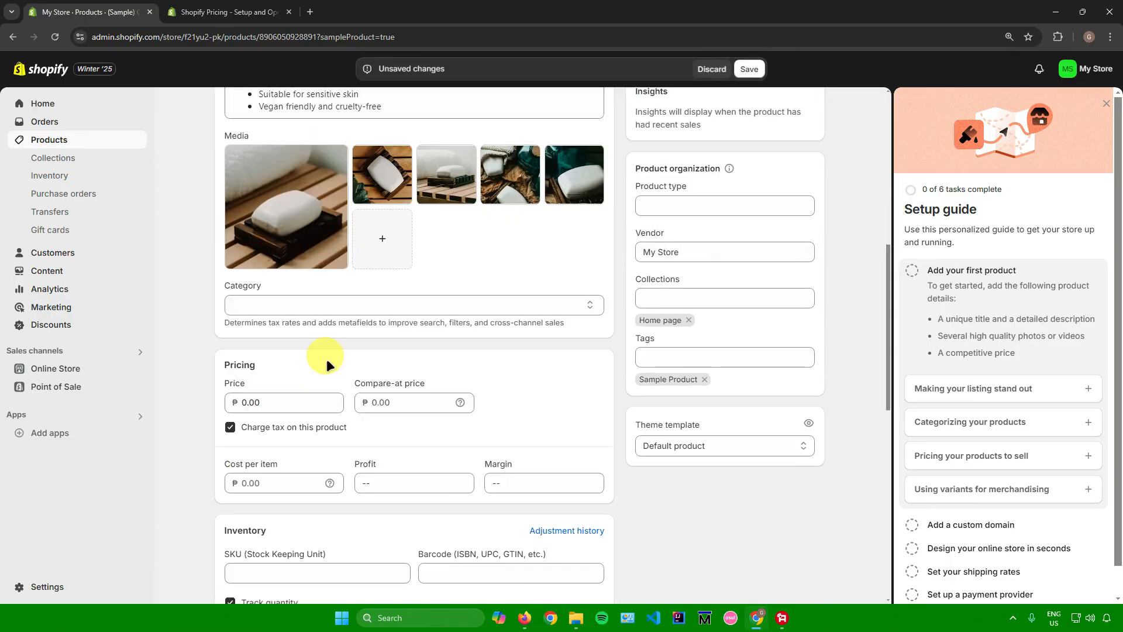
pyautogui.scroll(-10, 326, 364)
pyautogui.click(280, 368)
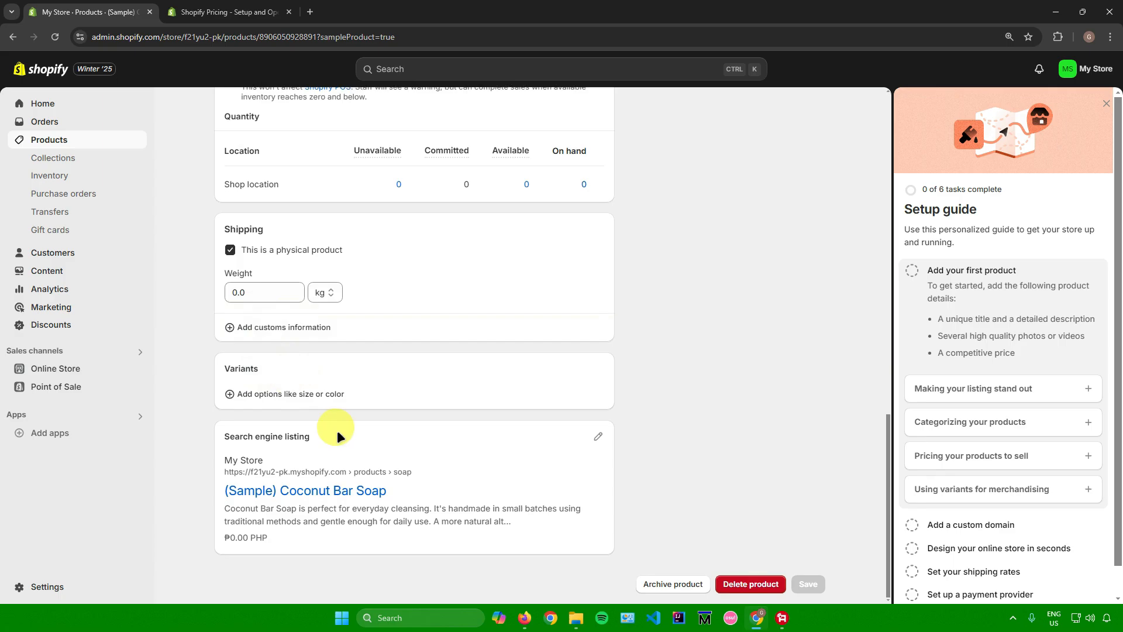
# Examine the choices for the sample product's status.
pyautogui.scroll(15, 336, 430)
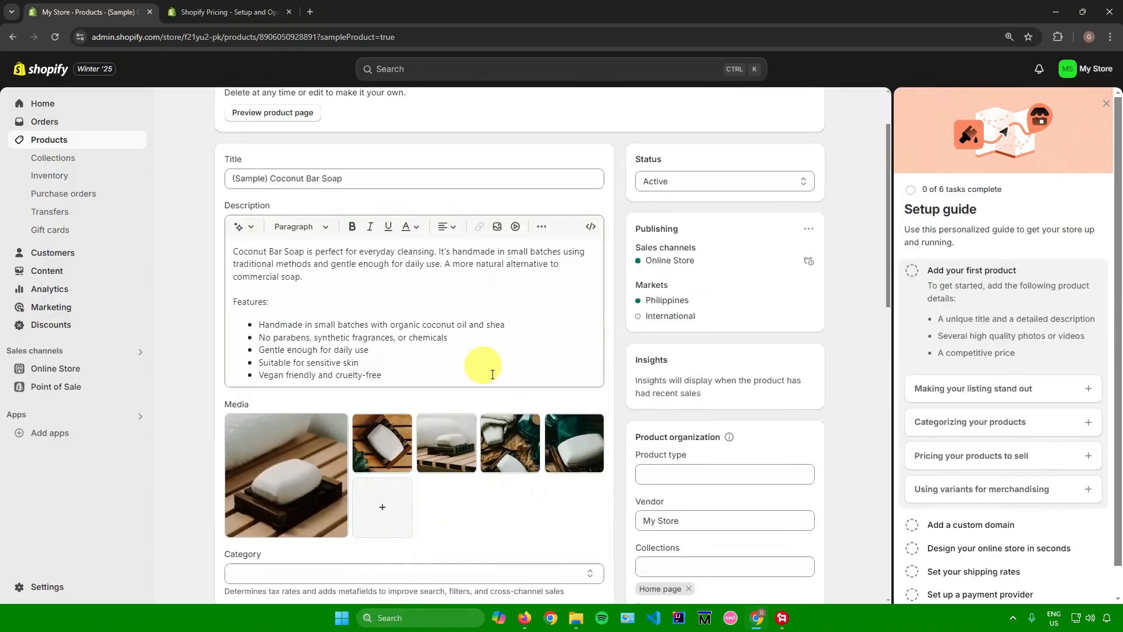
pyautogui.click(663, 181)
pyautogui.click(666, 184)
# Examine the product organization fields for product type, vendor, collections and tags.
pyautogui.scroll(-4, 689, 220)
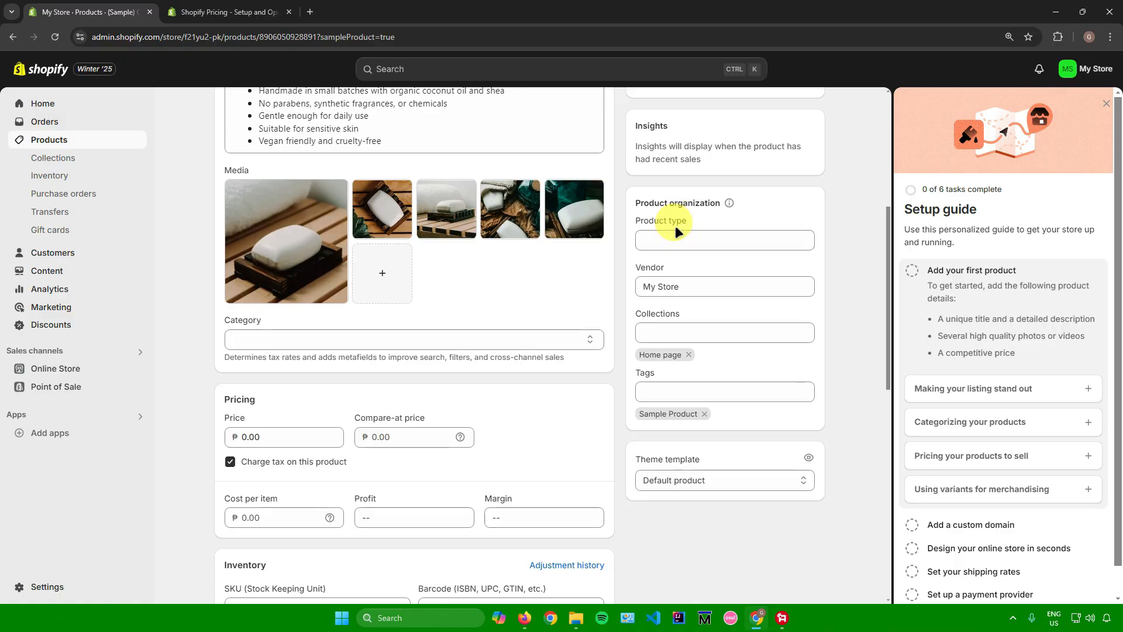
pyautogui.click(662, 238)
pyautogui.click(673, 286)
pyautogui.click(831, 316)
pyautogui.click(772, 328)
pyautogui.click(857, 310)
pyautogui.scroll(-1, 807, 321)
pyautogui.click(752, 328)
pyautogui.click(852, 331)
pyautogui.scroll(-8, 659, 370)
pyautogui.scroll(-3, 655, 367)
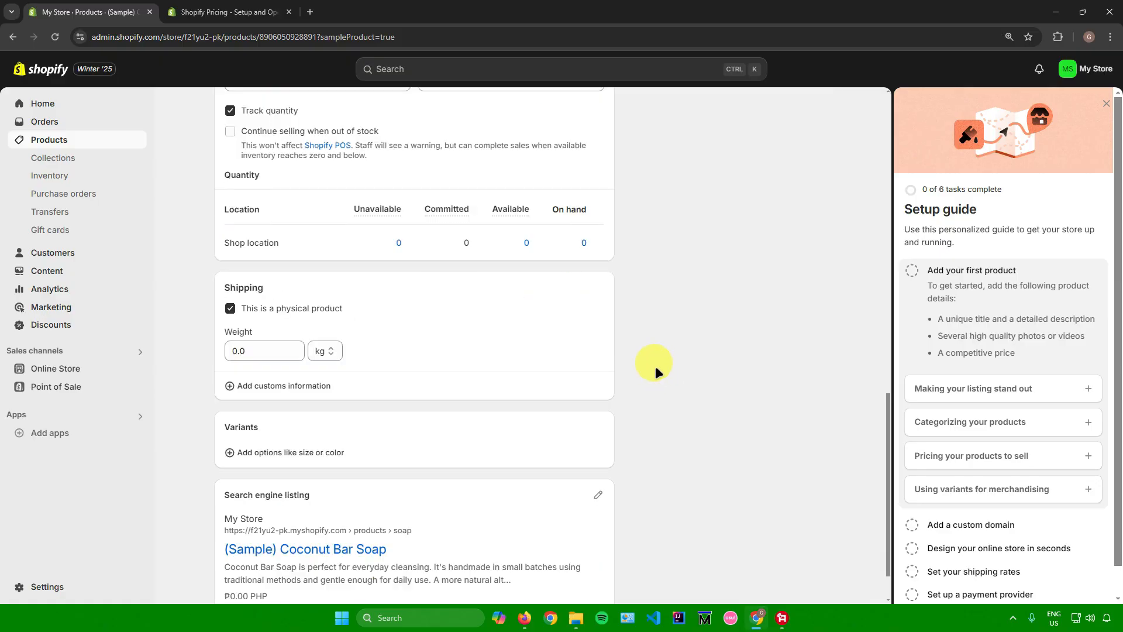
pyautogui.scroll(13, 648, 360)
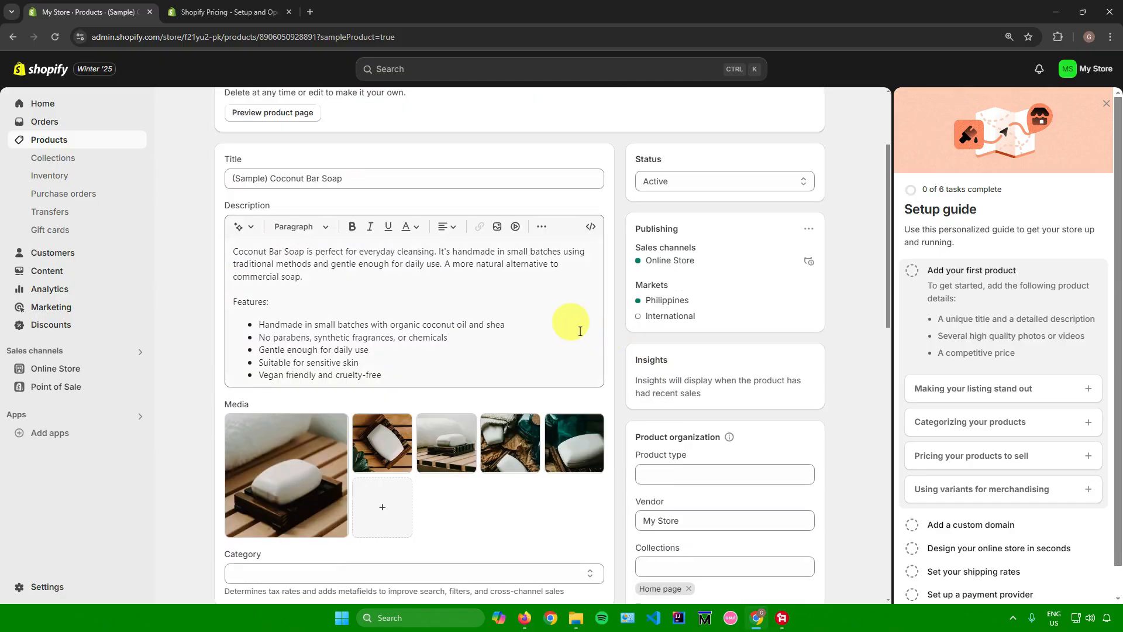
# Look over the sample product's full page, from its title and media down to the variants and search engine listing.
pyautogui.scroll(-14, 579, 328)
pyautogui.scroll(8, 568, 286)
pyautogui.scroll(8, 566, 282)
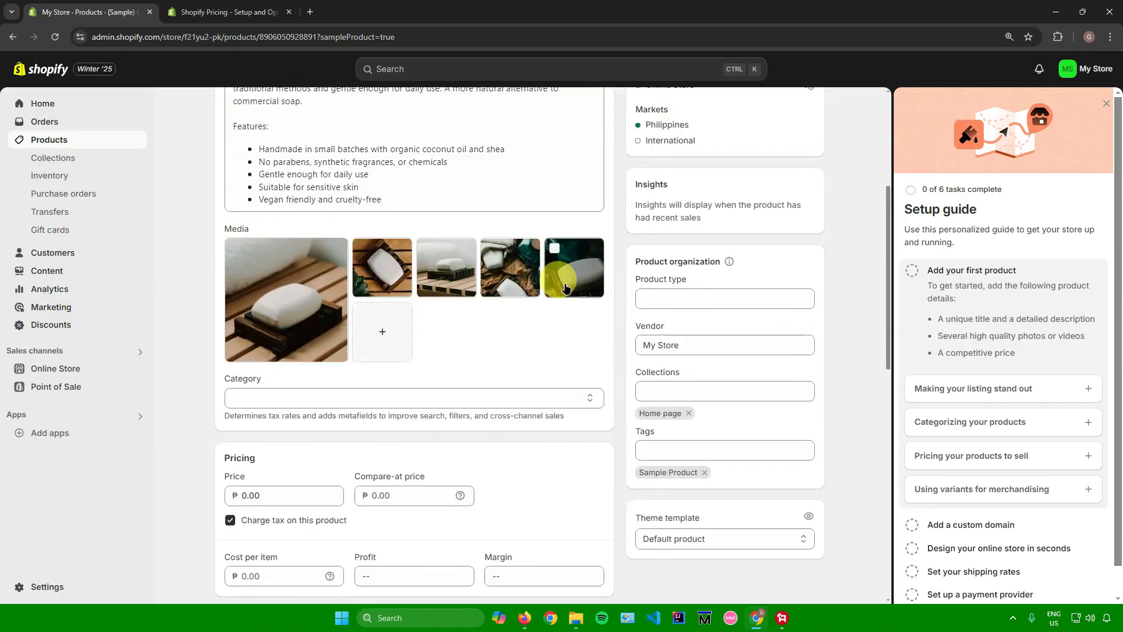
pyautogui.scroll(-15, 565, 284)
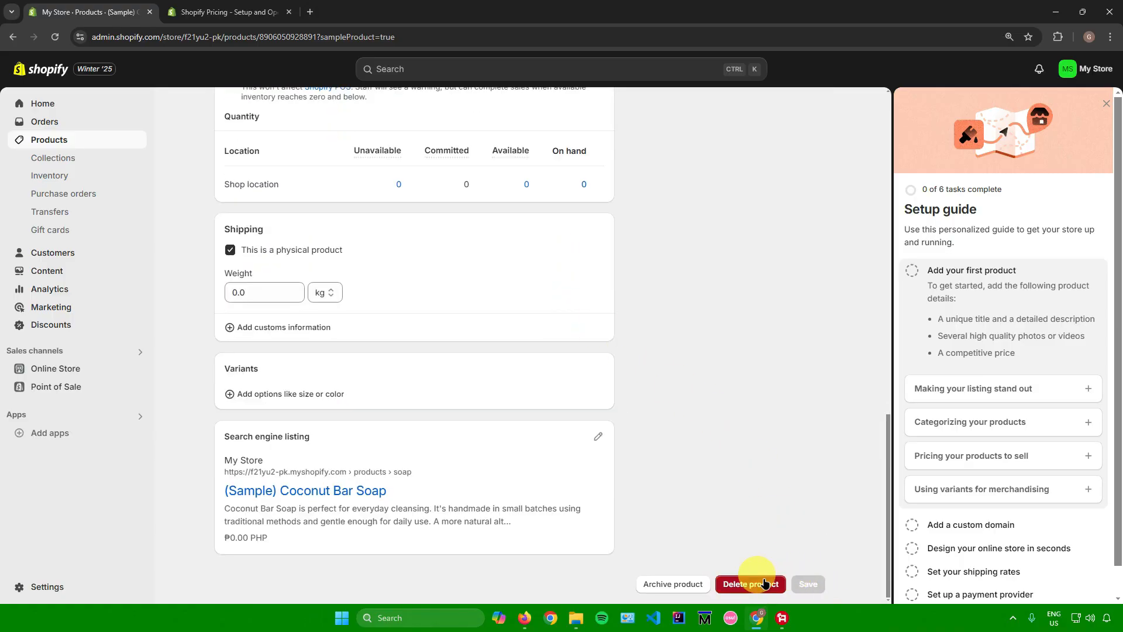
pyautogui.scroll(15, 690, 368)
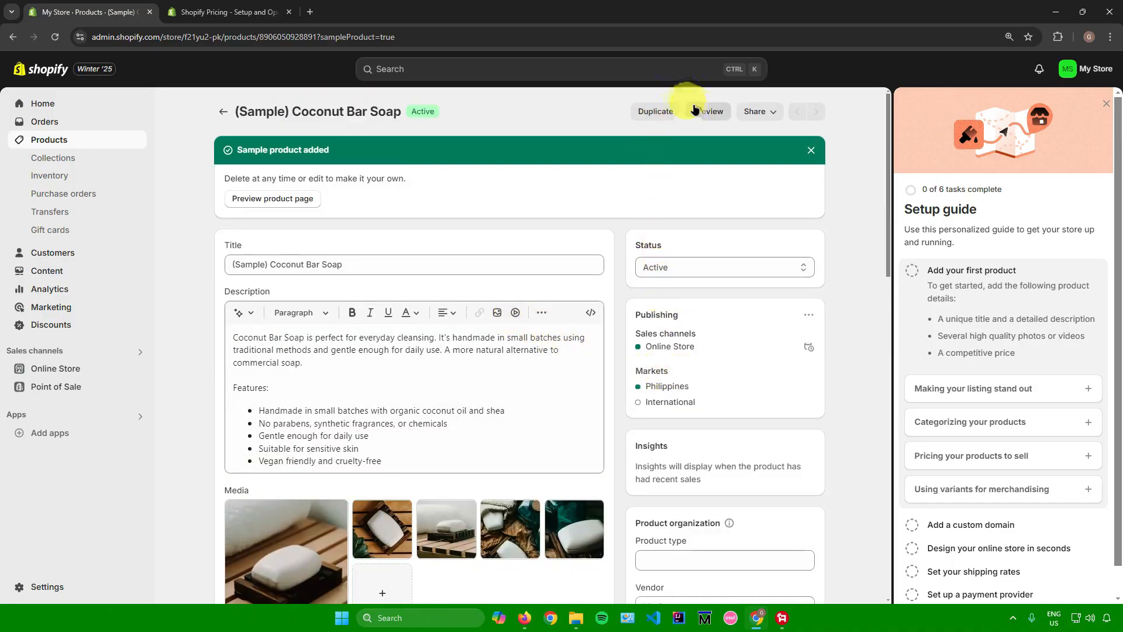
# Preview the sample product's storefront page, examine its images, price, purchase options and description, and close the preview.
pyautogui.click(717, 114)
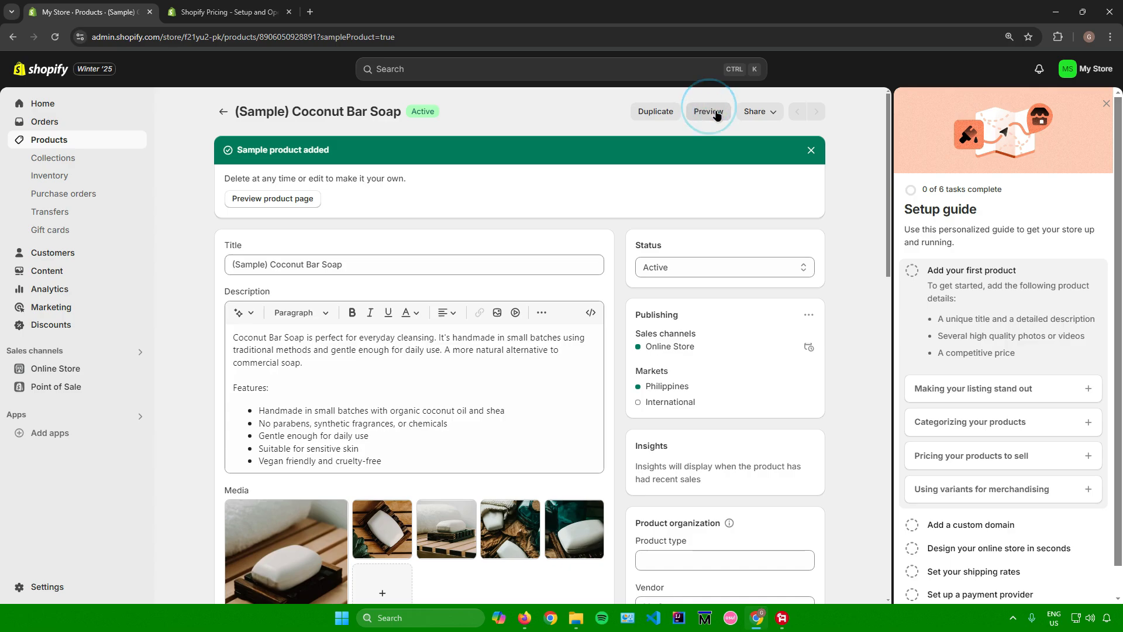
pyautogui.scroll(-10, 575, 238)
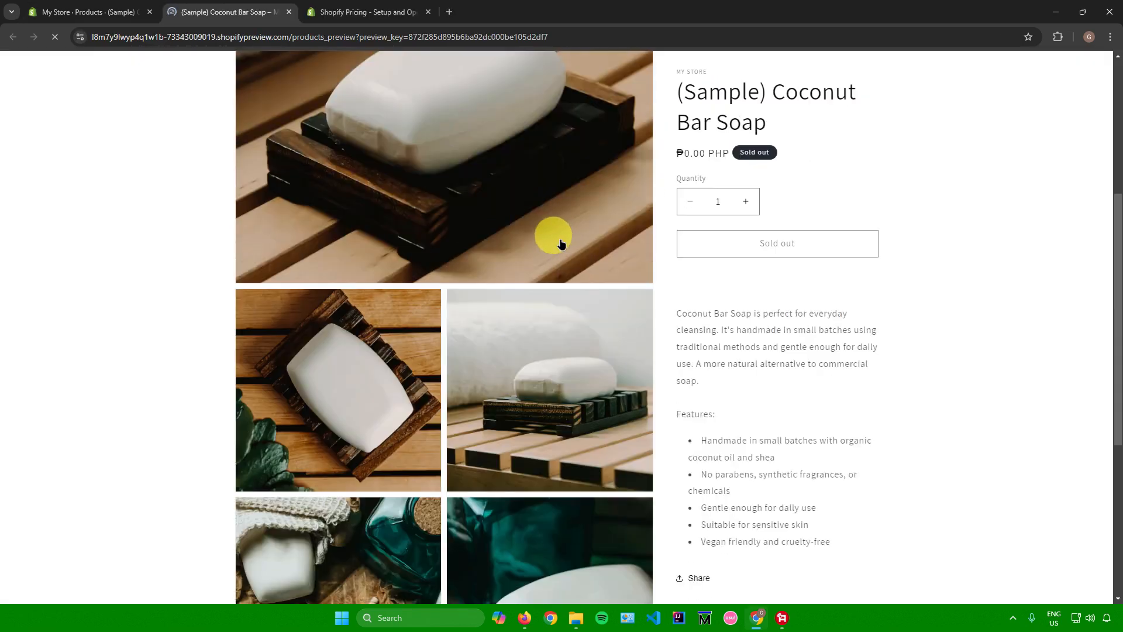
pyautogui.scroll(9, 575, 253)
pyautogui.scroll(2, 544, 243)
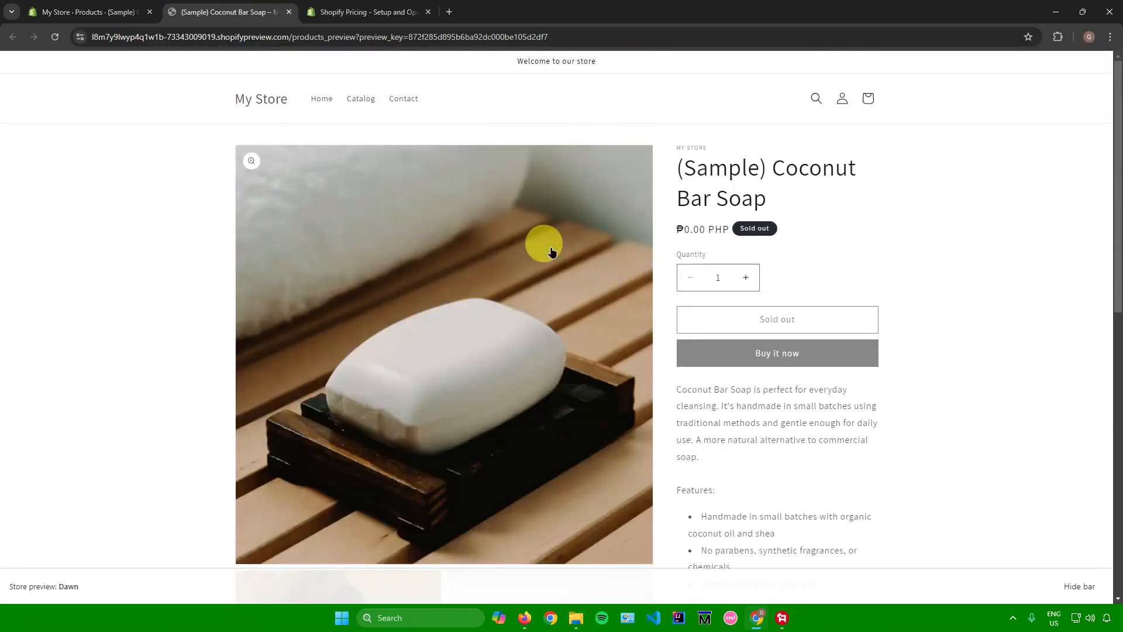
pyautogui.scroll(-5, 353, 254)
pyautogui.scroll(3, 380, 234)
pyautogui.scroll(2, 393, 262)
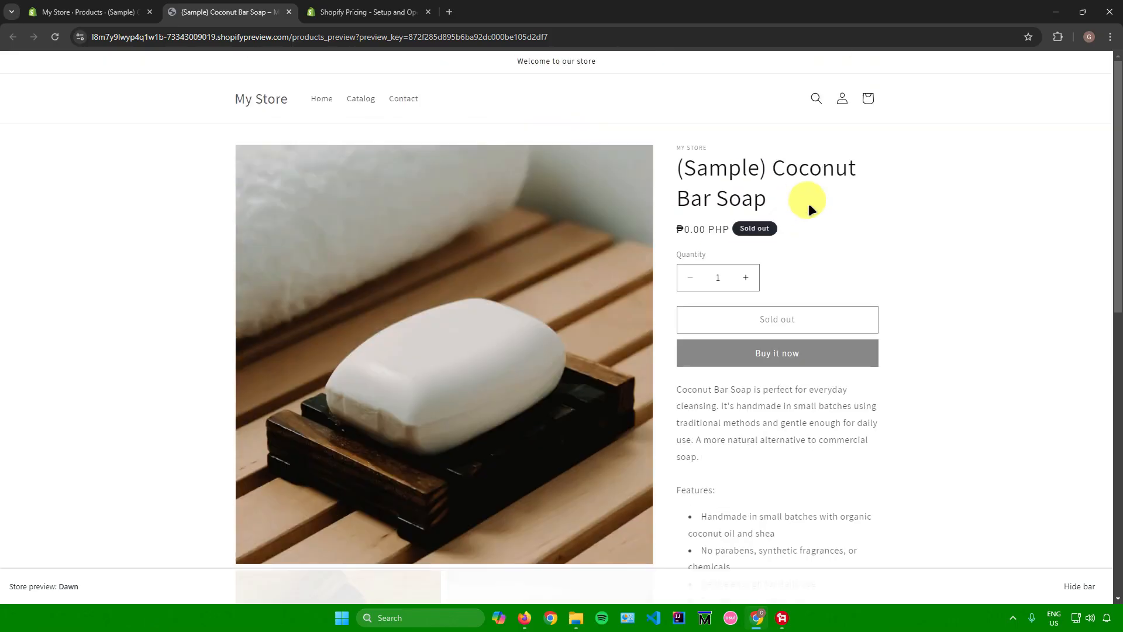
pyautogui.scroll(-1, 711, 199)
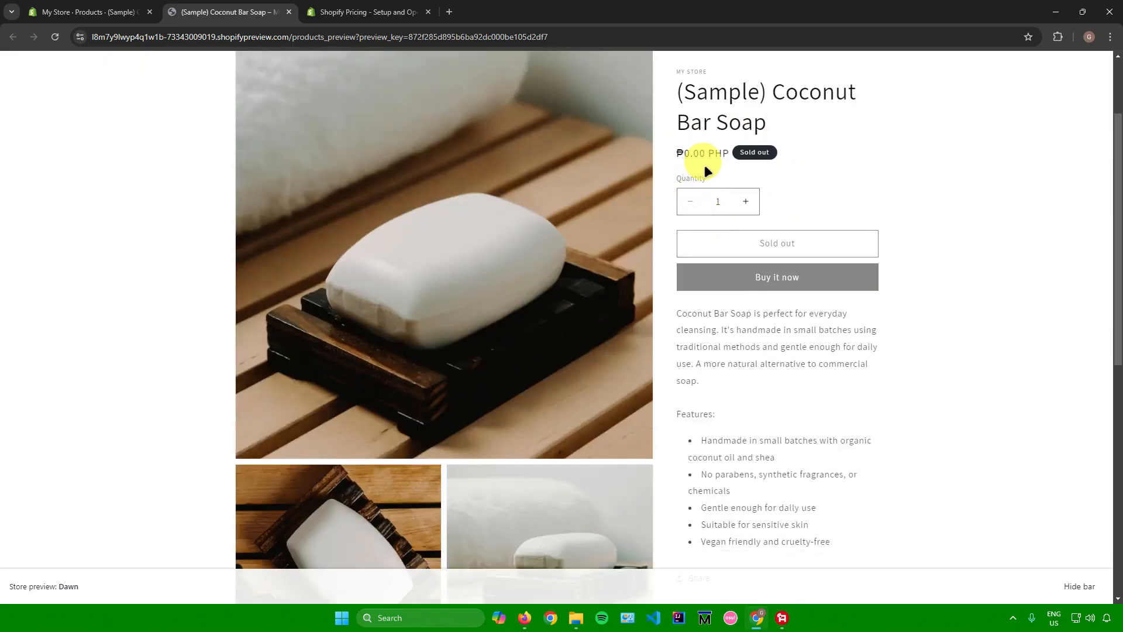
pyautogui.scroll(-1, 713, 185)
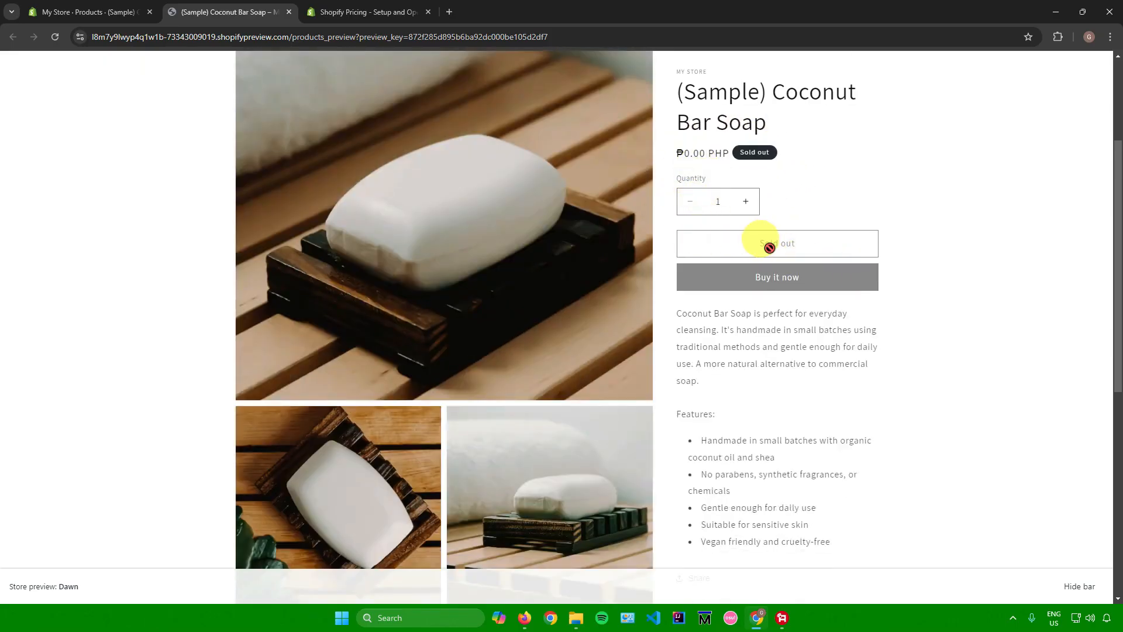
pyautogui.moveTo(679, 312); pyautogui.dragTo(755, 363)
pyautogui.scroll(-6, 755, 362)
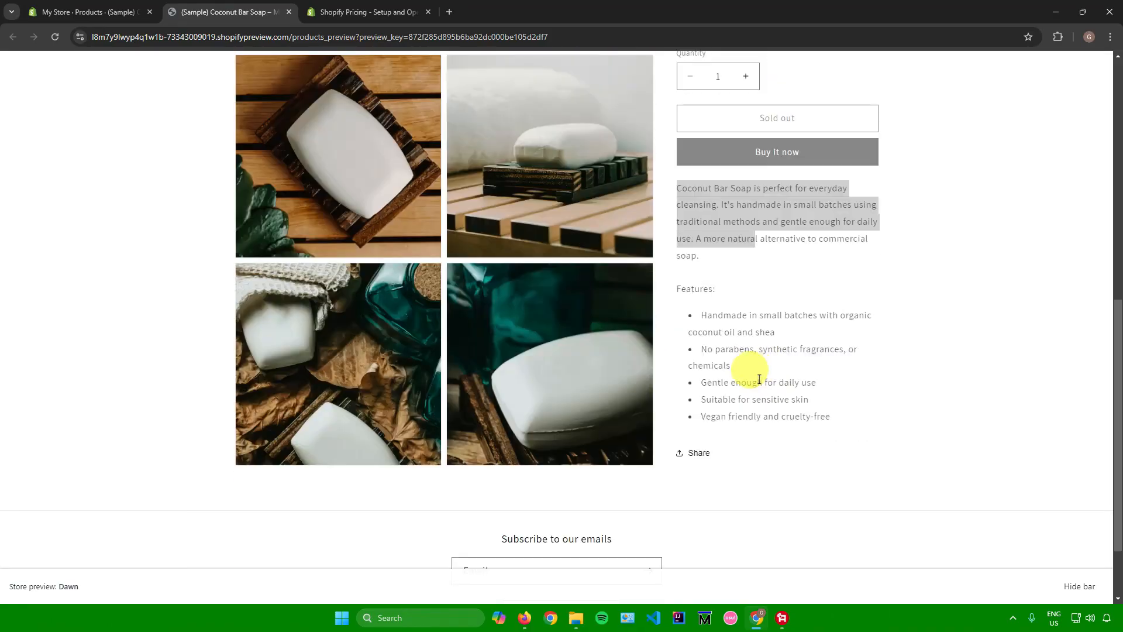
pyautogui.scroll(3, 757, 345)
pyautogui.scroll(5, 722, 310)
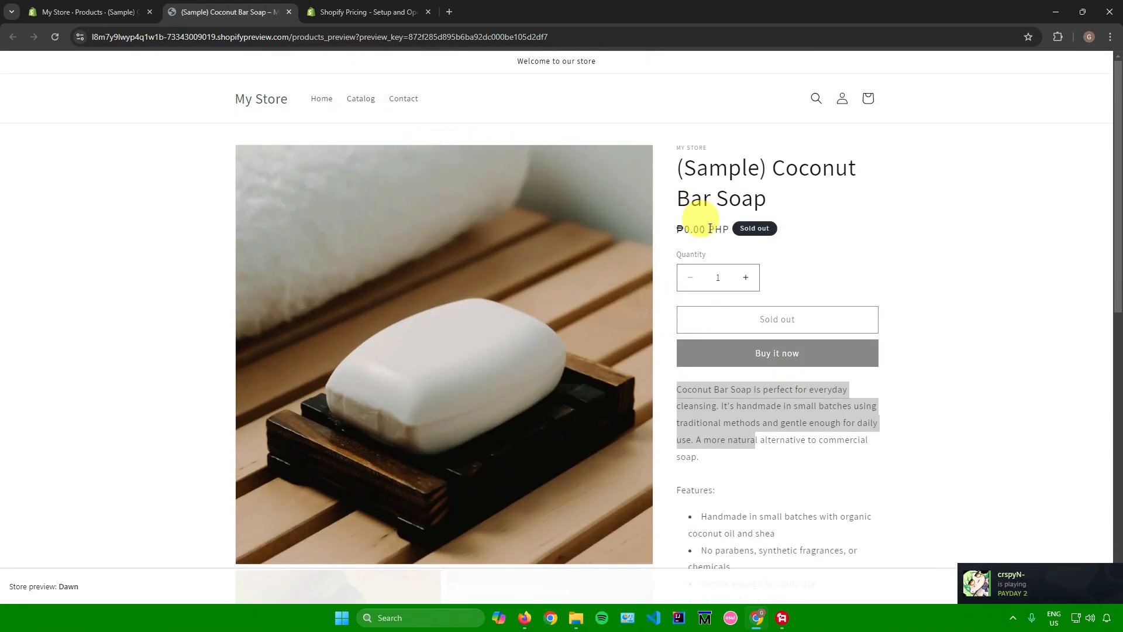
pyautogui.scroll(-7, 624, 218)
pyautogui.scroll(-2, 624, 218)
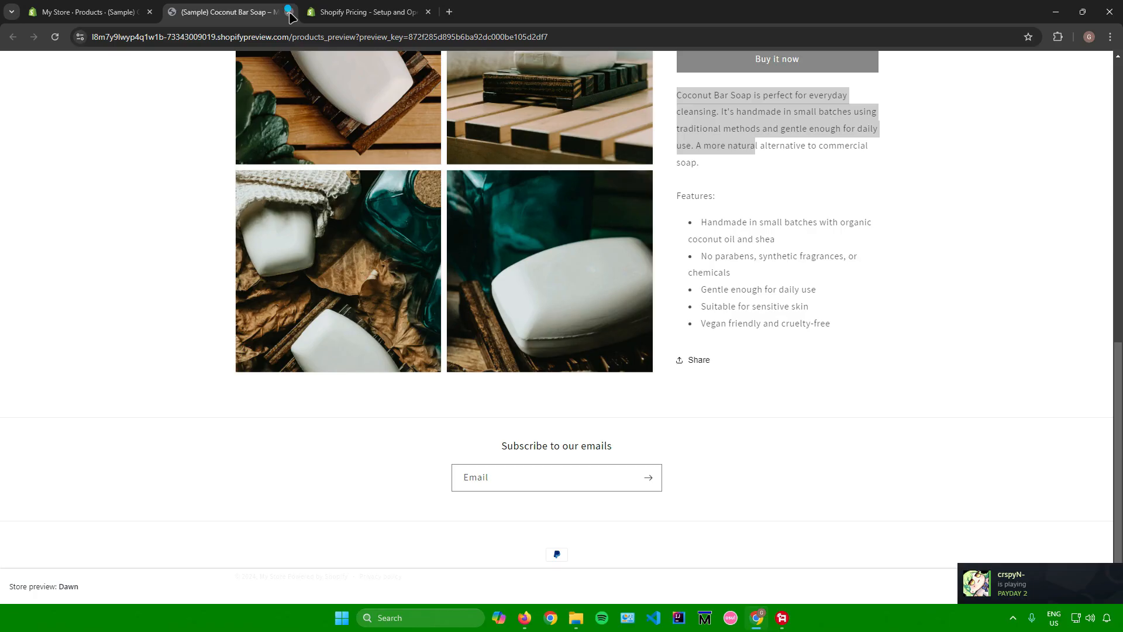
pyautogui.click(289, 12)
# Open the domain settings from the custom domain setup task, examine the options for buying or connecting a domain, and close them.
pyautogui.click(432, 358)
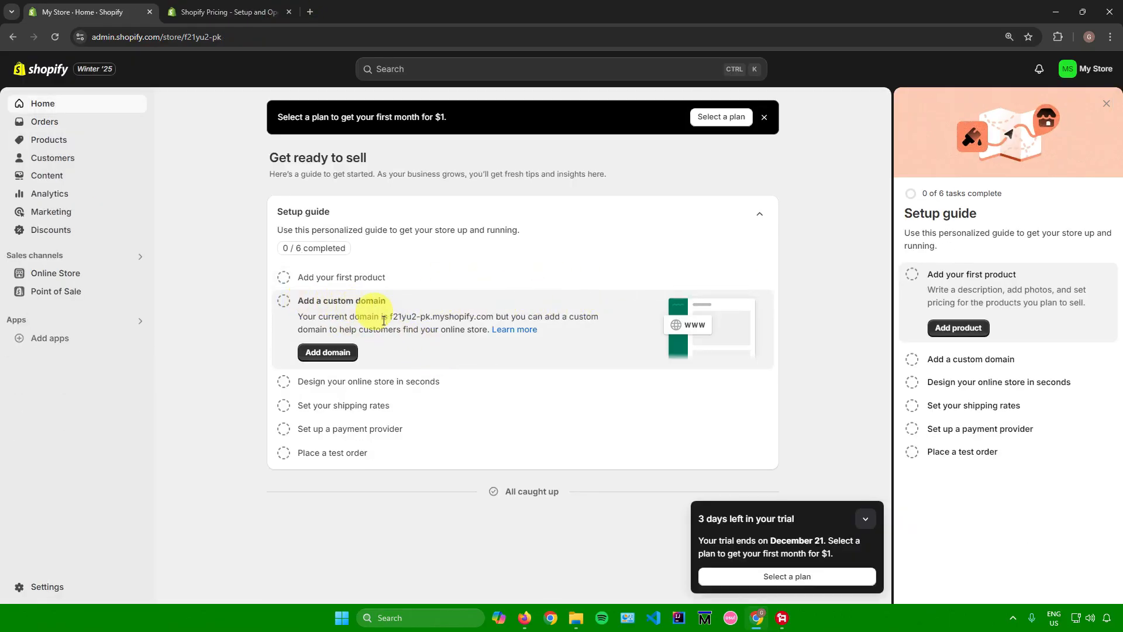
pyautogui.moveTo(388, 316); pyautogui.dragTo(493, 316)
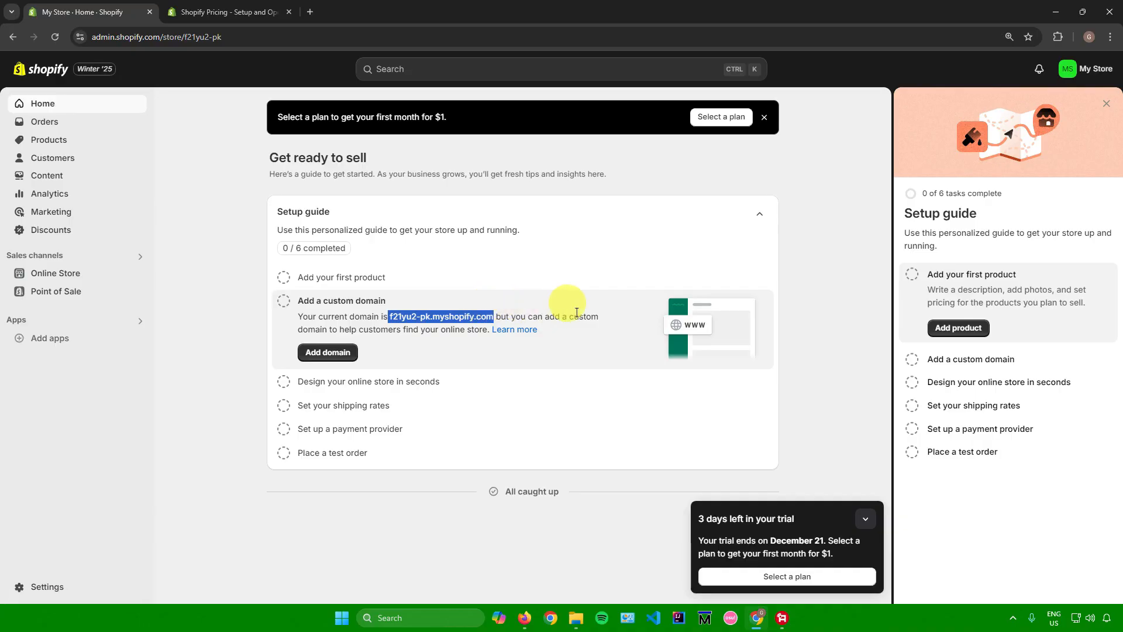
pyautogui.click(328, 352)
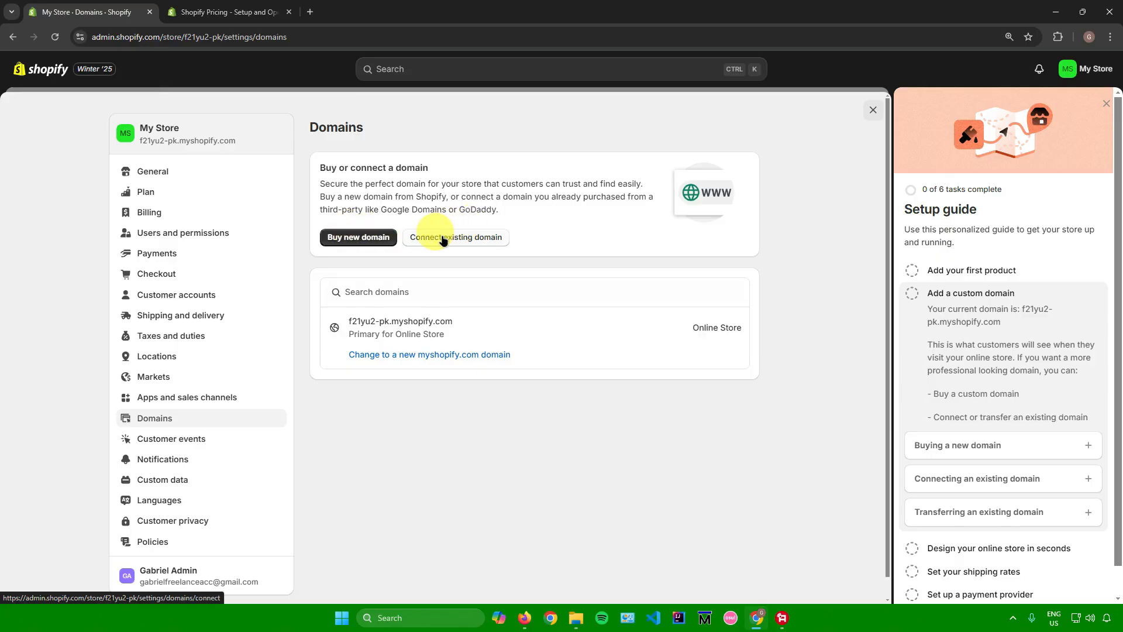
pyautogui.click(871, 110)
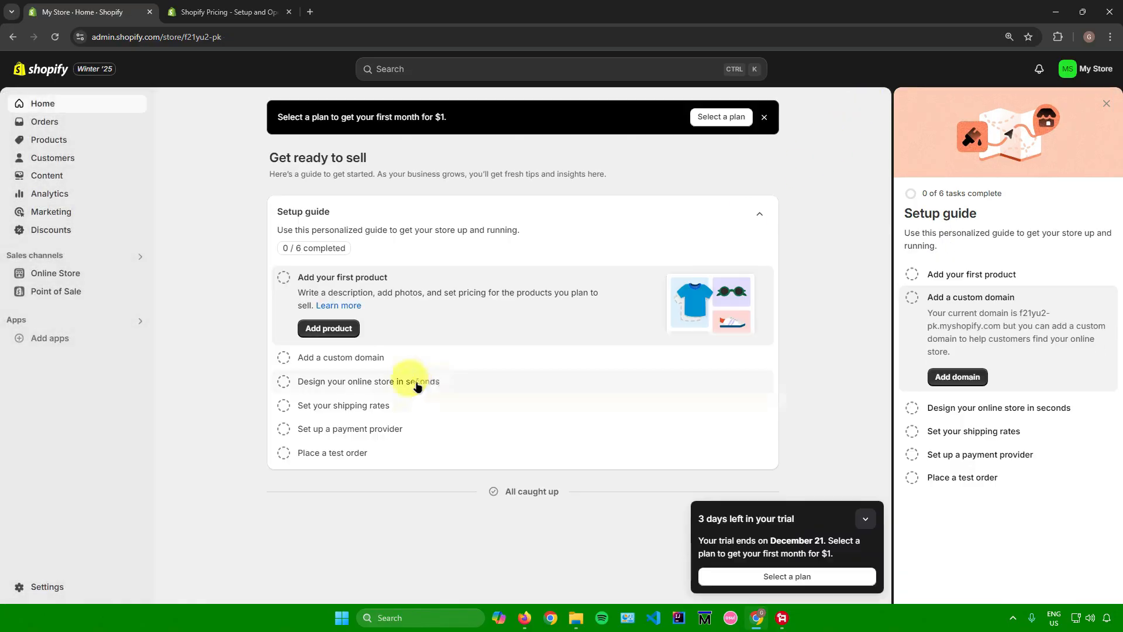
# Open the premade themes from the online store design task and browse the popular free themes.
pyautogui.click(415, 382)
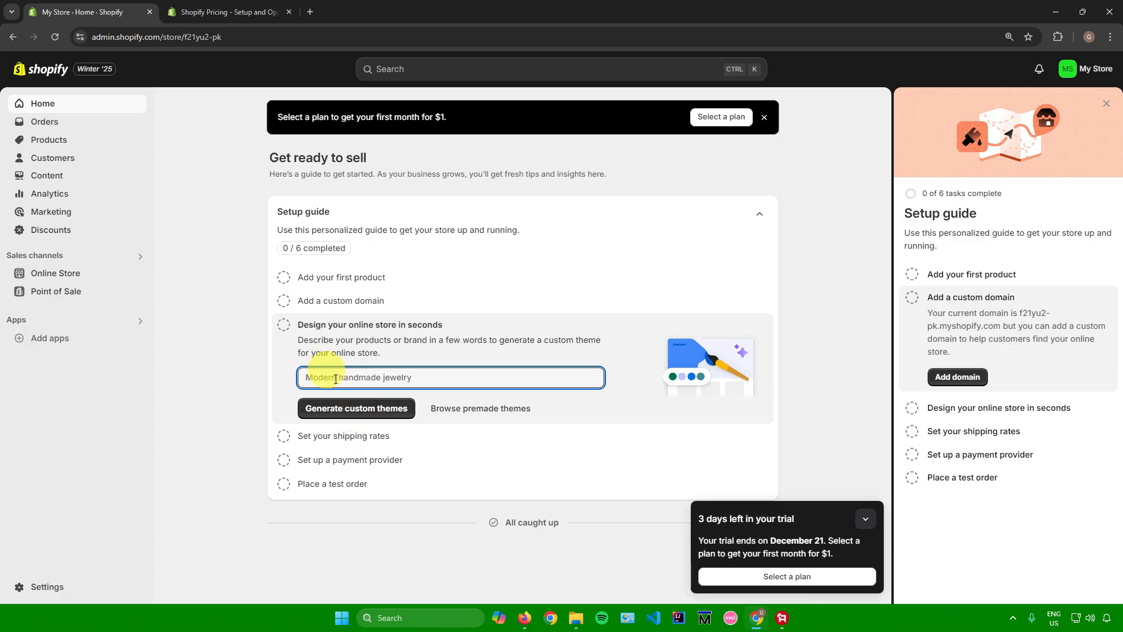
pyautogui.click(487, 407)
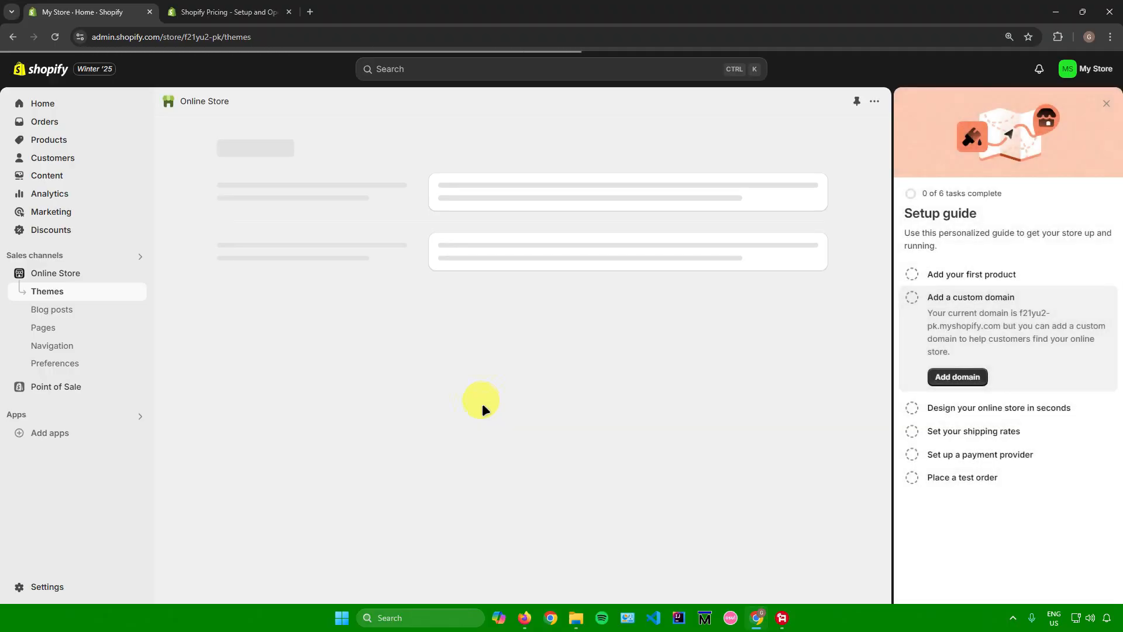
pyautogui.scroll(-2, 478, 404)
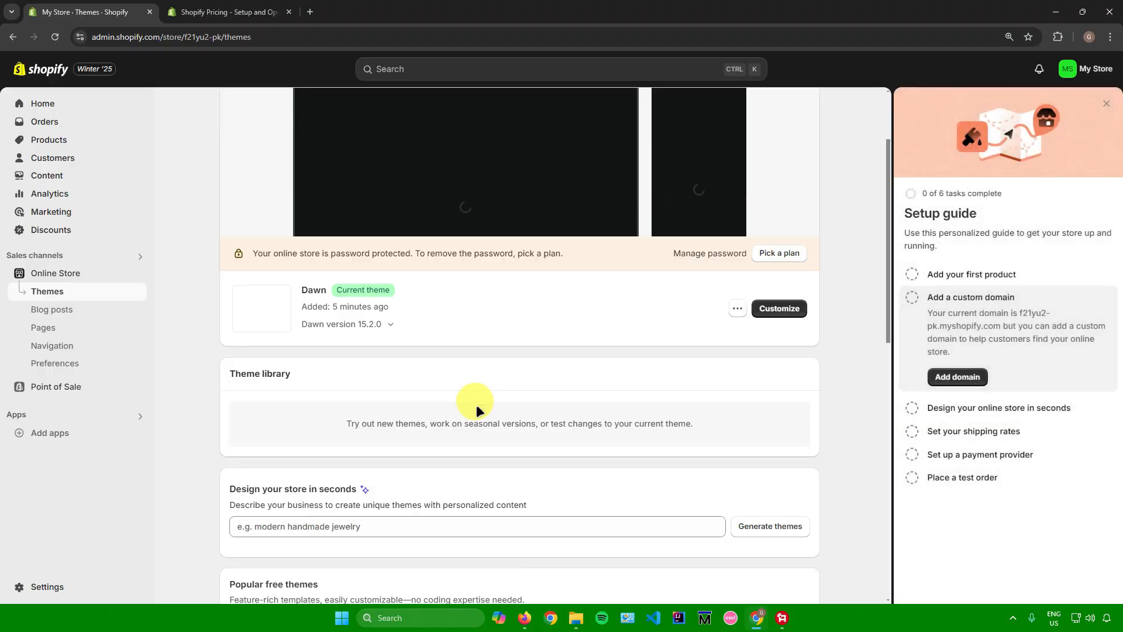
pyautogui.scroll(2, 474, 402)
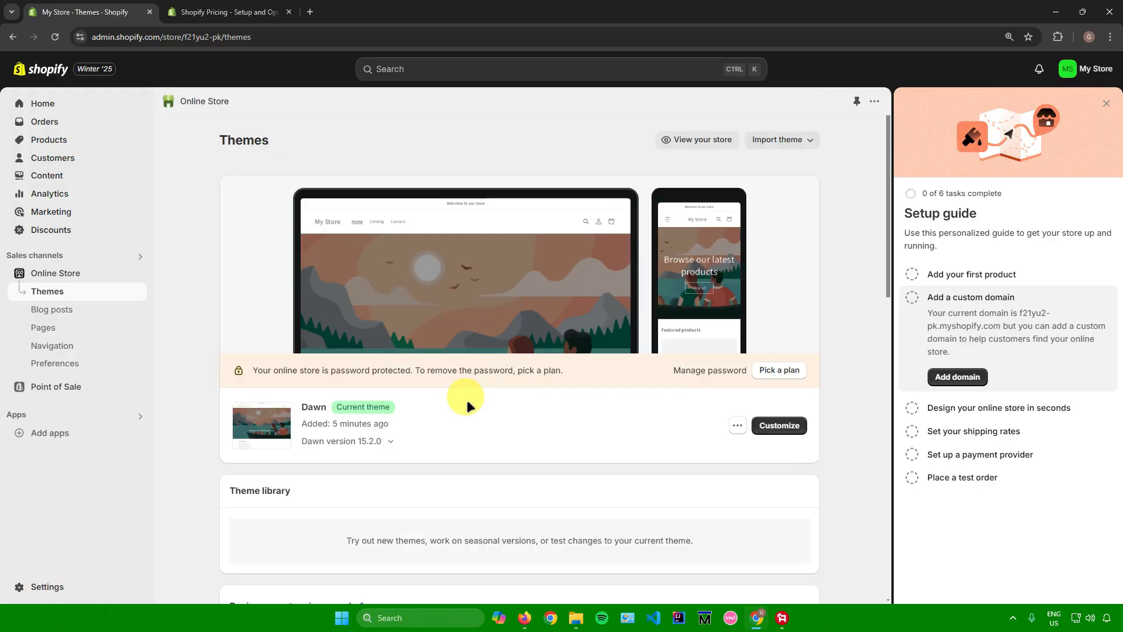
pyautogui.scroll(-8, 395, 296)
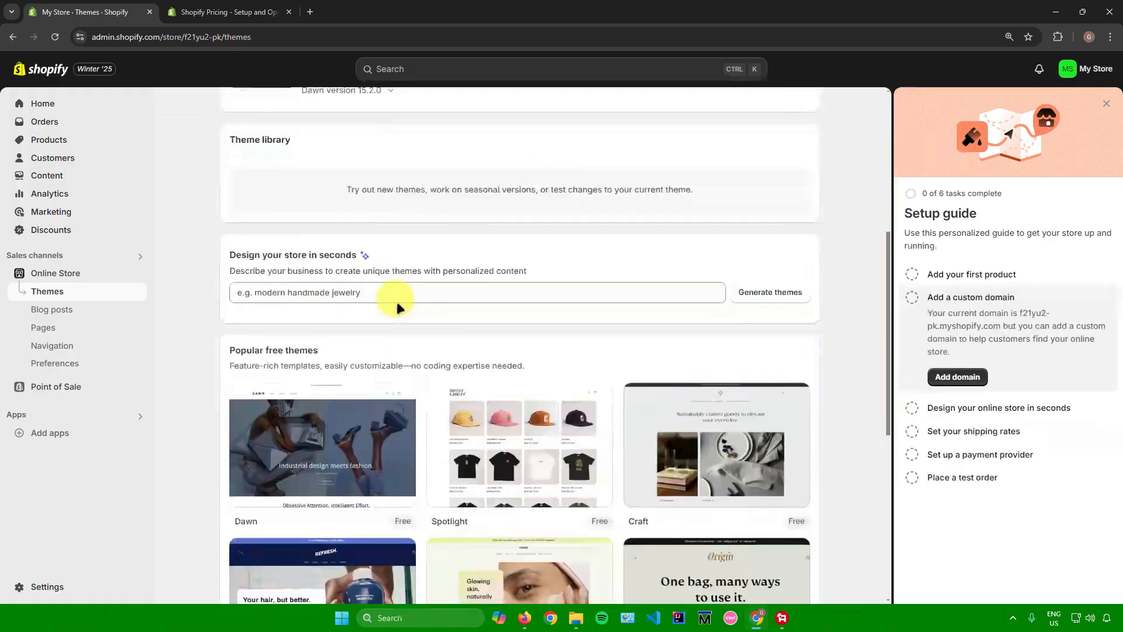
pyautogui.moveTo(322, 324)
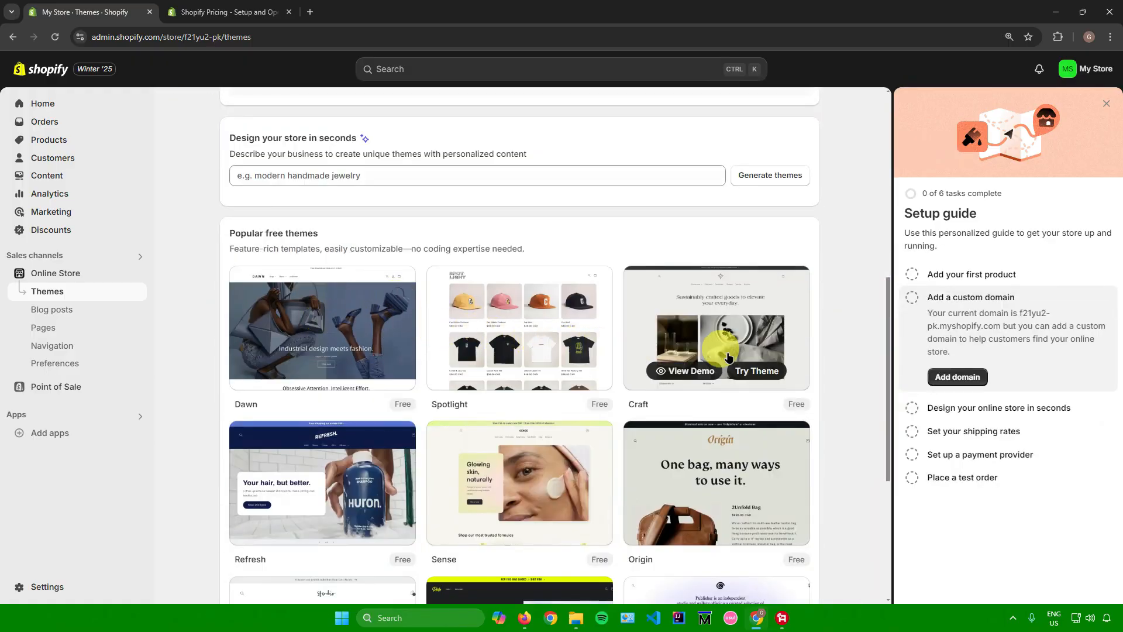
pyautogui.scroll(-2, 403, 335)
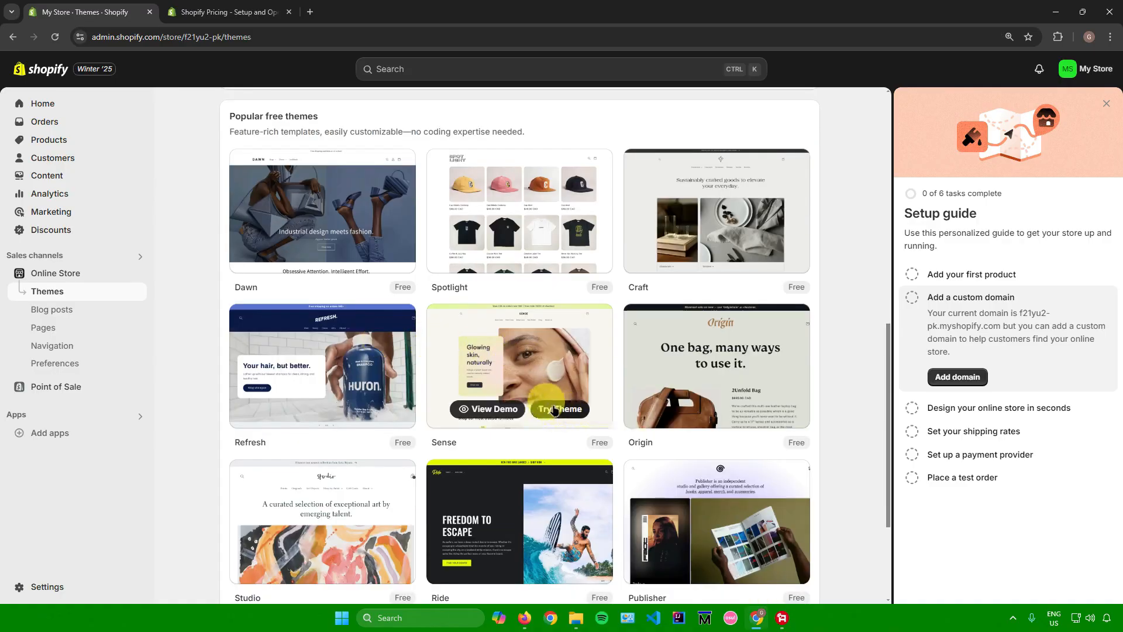
pyautogui.scroll(12, 555, 410)
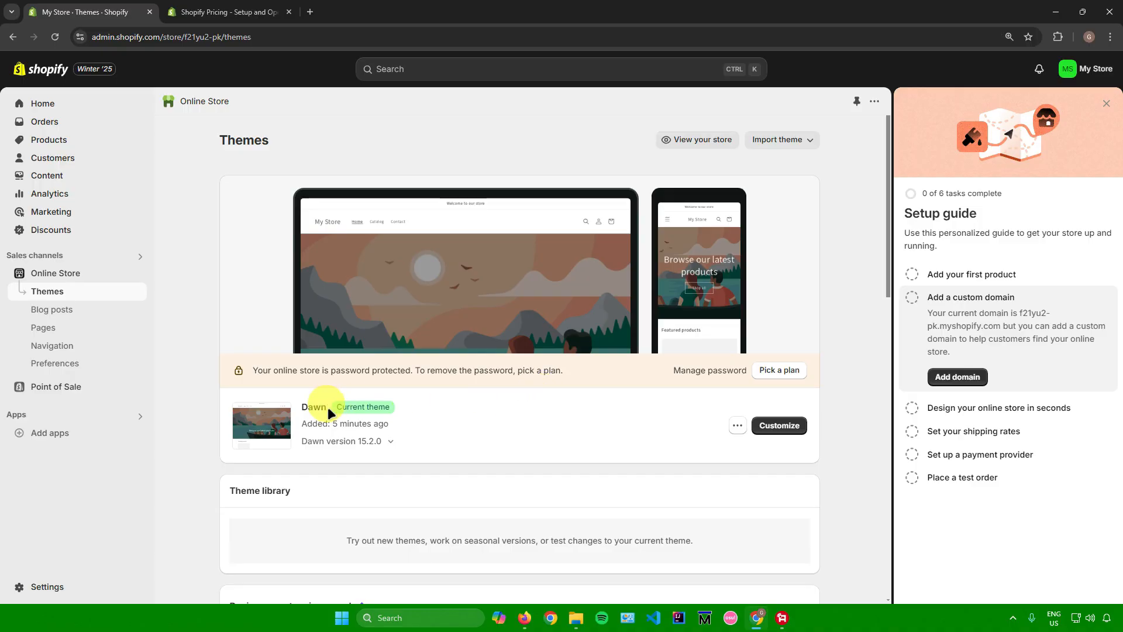
# Open the current Dawn theme for customization and look over the home page down to its featured products.
pyautogui.moveTo(302, 408); pyautogui.dragTo(326, 410)
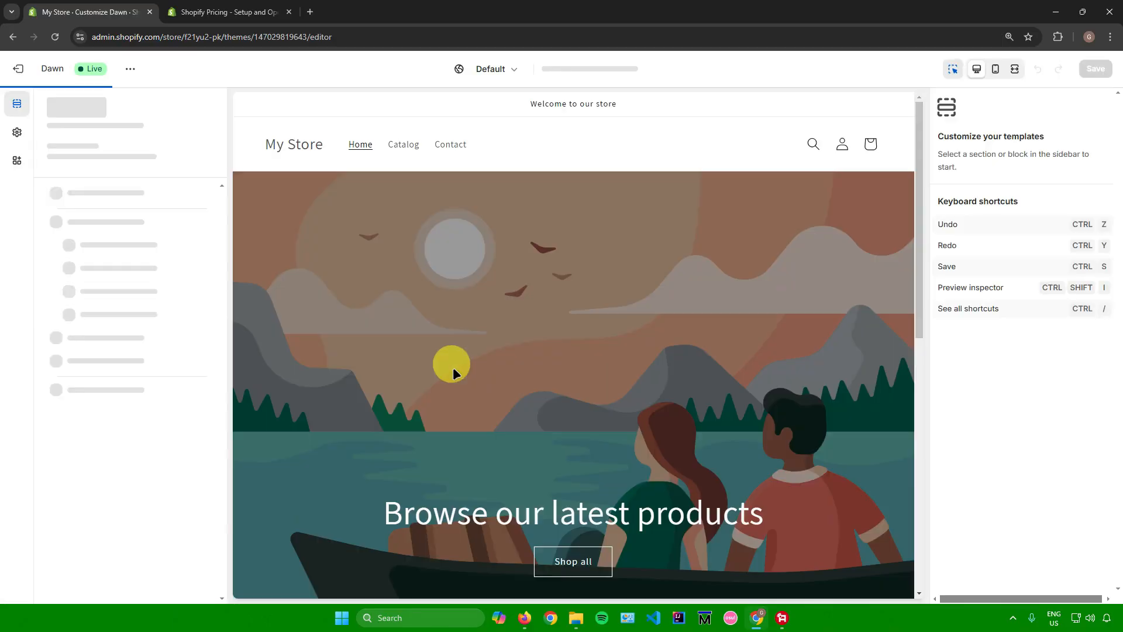
pyautogui.scroll(-4, 455, 366)
pyautogui.scroll(-3, 450, 370)
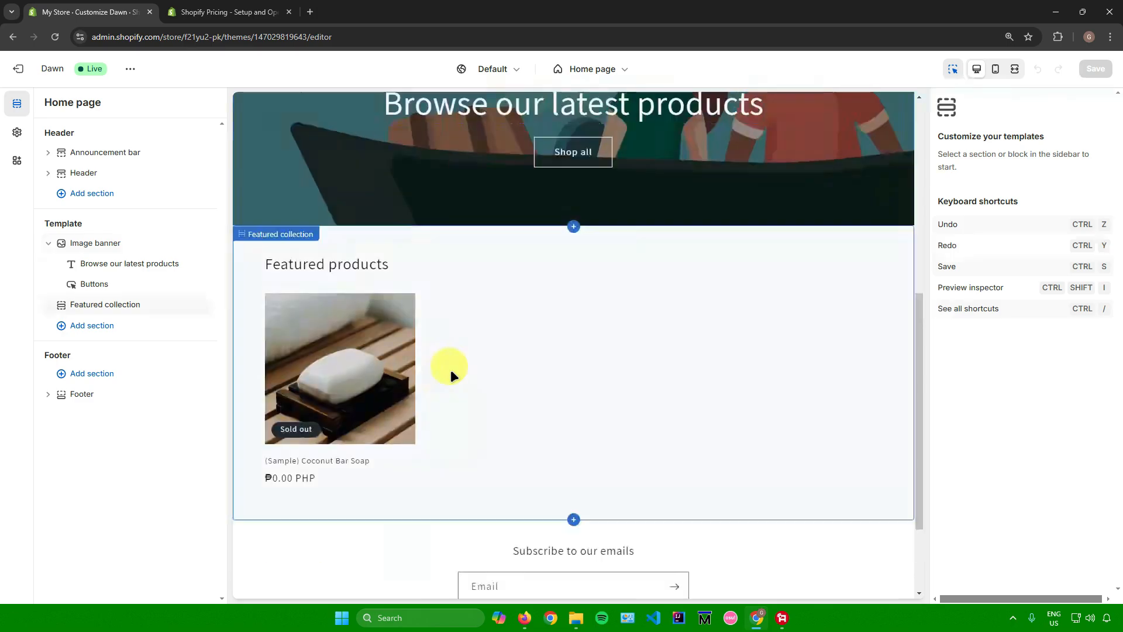
pyautogui.scroll(6, 445, 373)
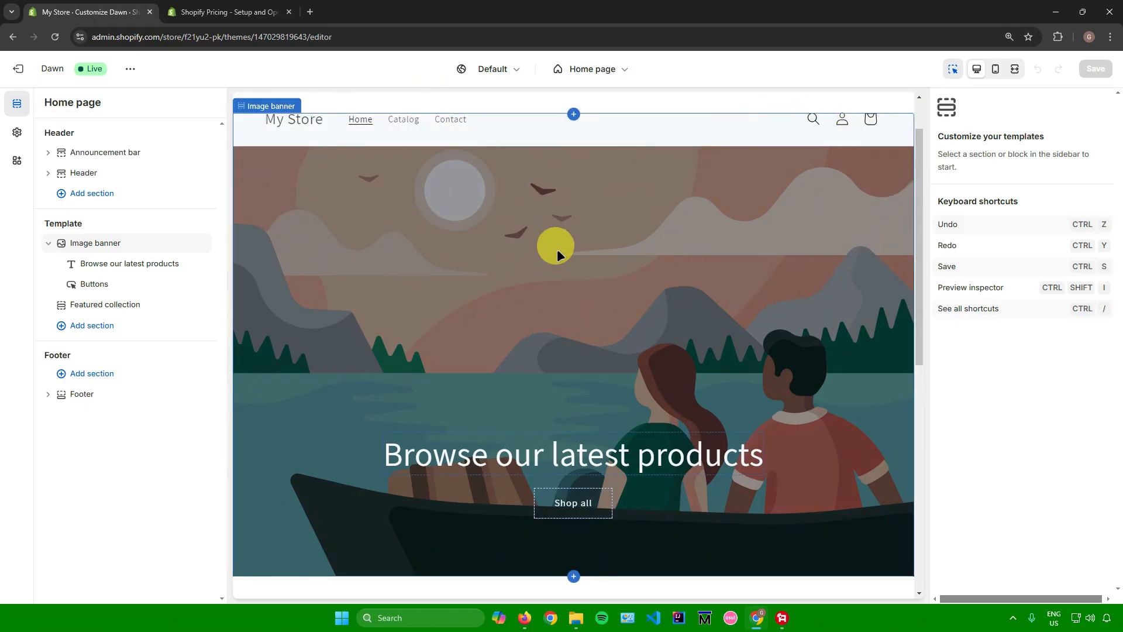
# Select the home page's image banner and examine its image, overlay, height, alignment, color scheme and mobile layout settings.
pyautogui.click(450, 273)
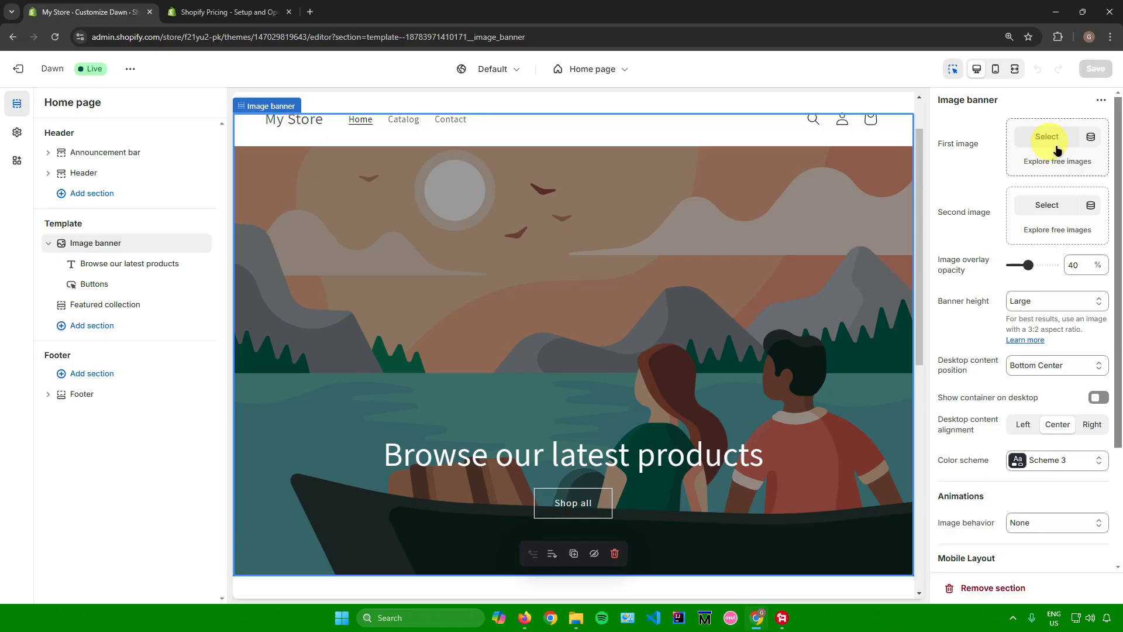
pyautogui.scroll(-1, 1052, 155)
pyautogui.scroll(-1, 1012, 242)
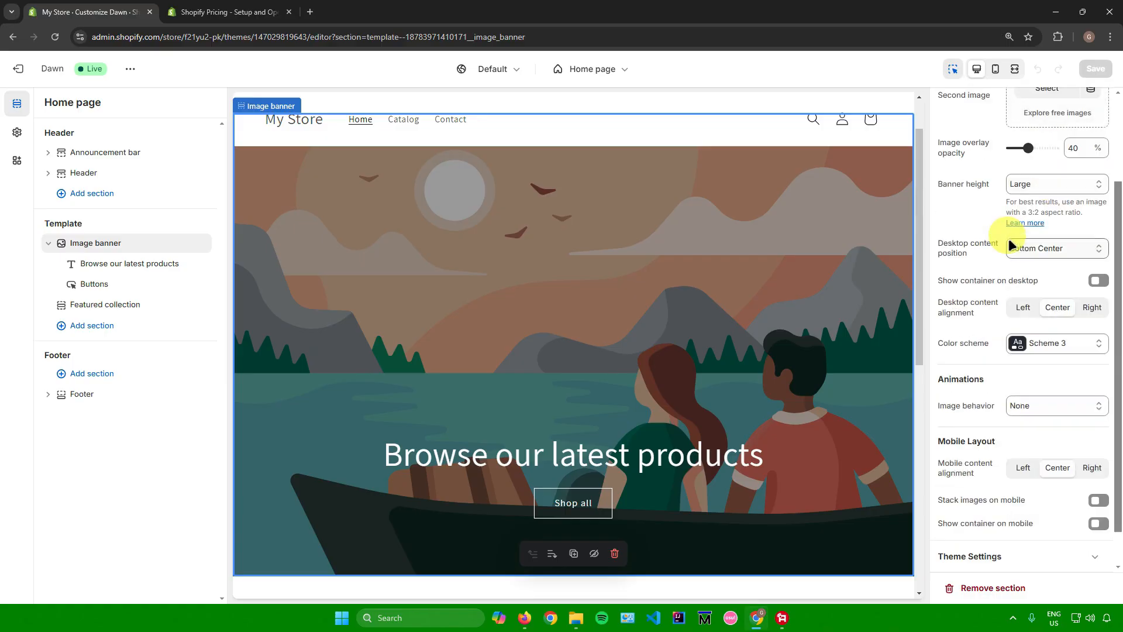
pyautogui.rightClick(1008, 237)
pyautogui.click(963, 219)
pyautogui.scroll(-1, 968, 234)
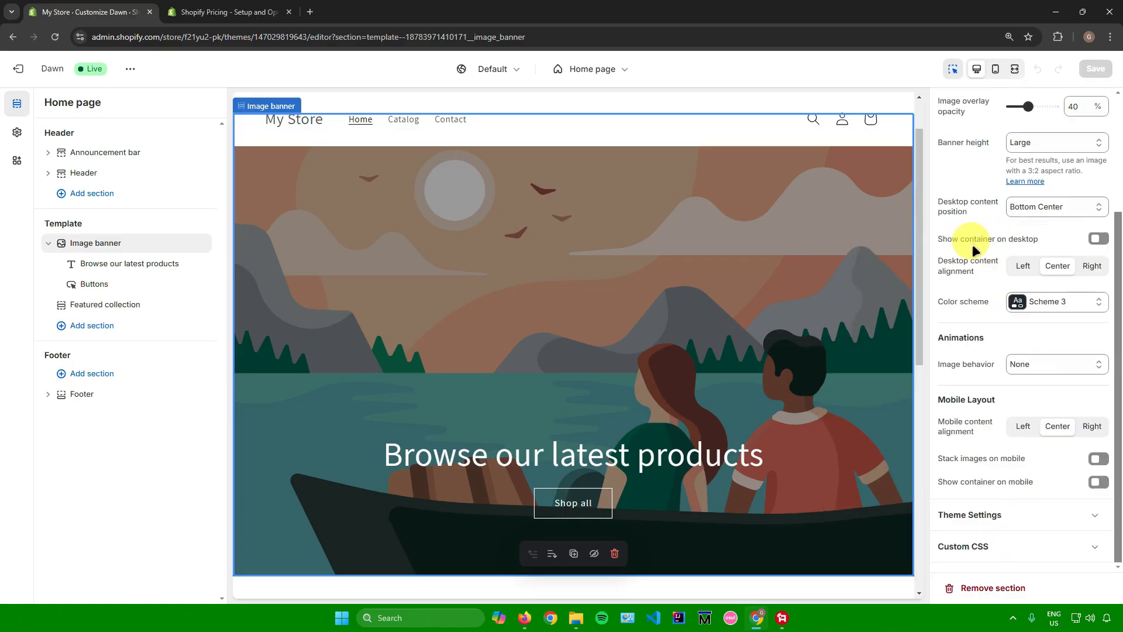
pyautogui.scroll(3, 963, 325)
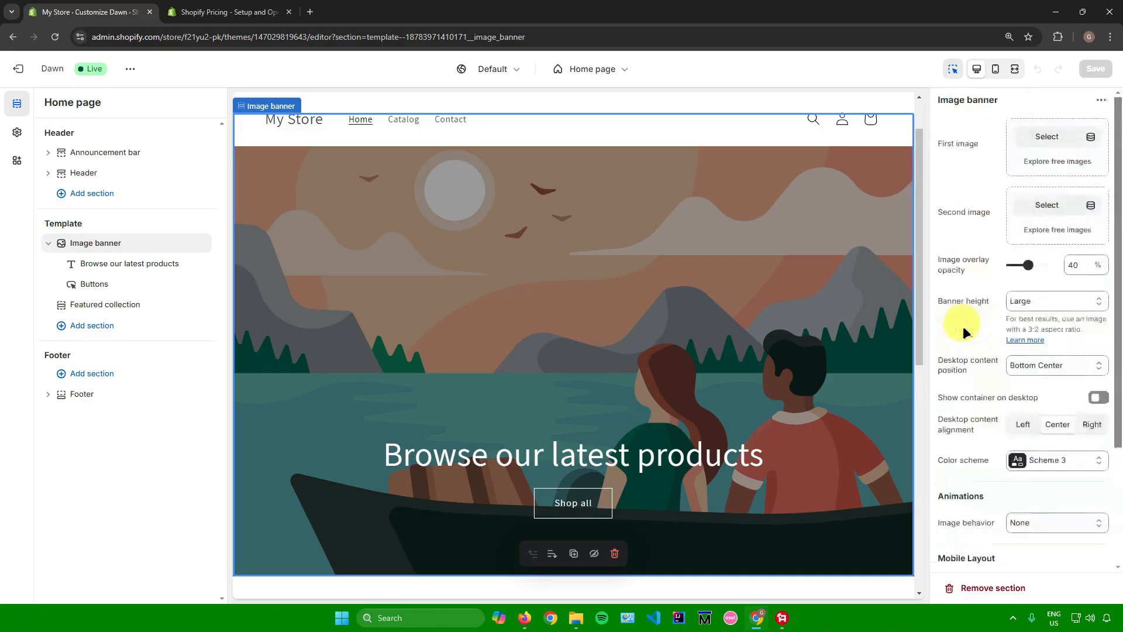
# Change the image banner's heading text to "Welcome to my Online Store!".
pyautogui.scroll(-2, 794, 311)
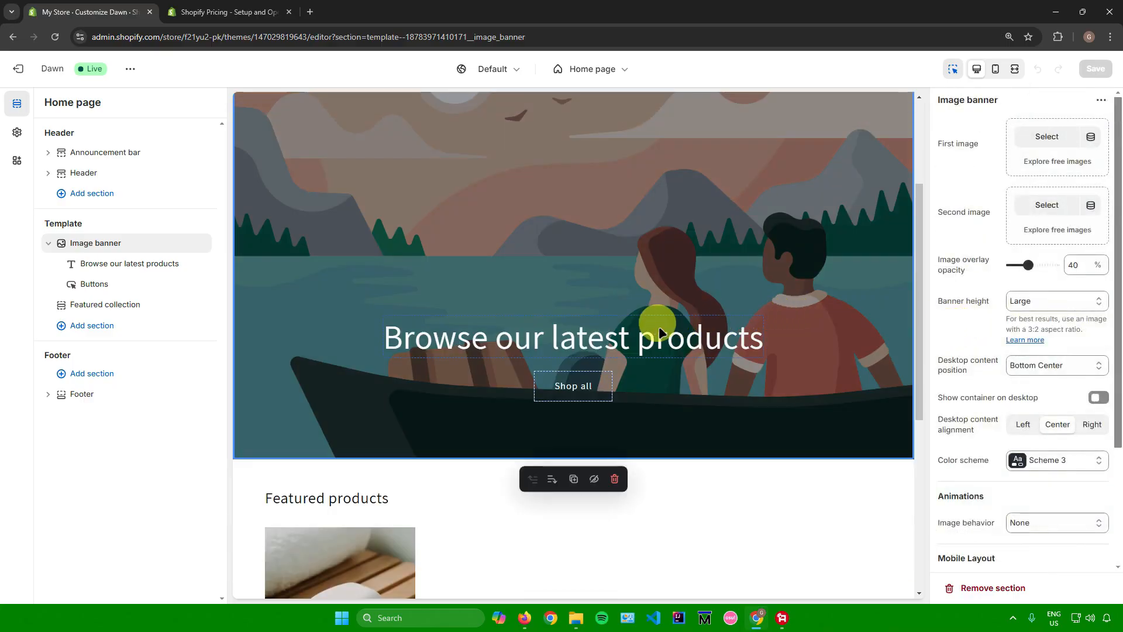
pyautogui.click(500, 340)
pyautogui.click(1068, 170)
pyautogui.hotkey('ctrl', 'a')
pyautogui.press('BackSpace')
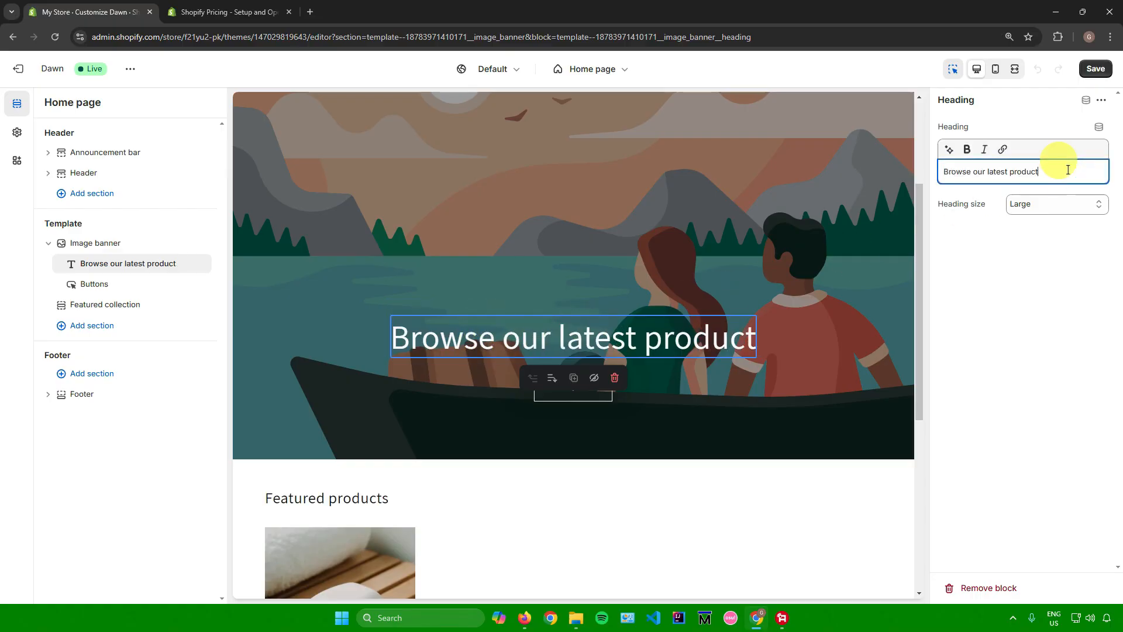
pyautogui.hotkey('ctrl', 'a')
pyautogui.press('BackSpace')
pyautogui.write('W')
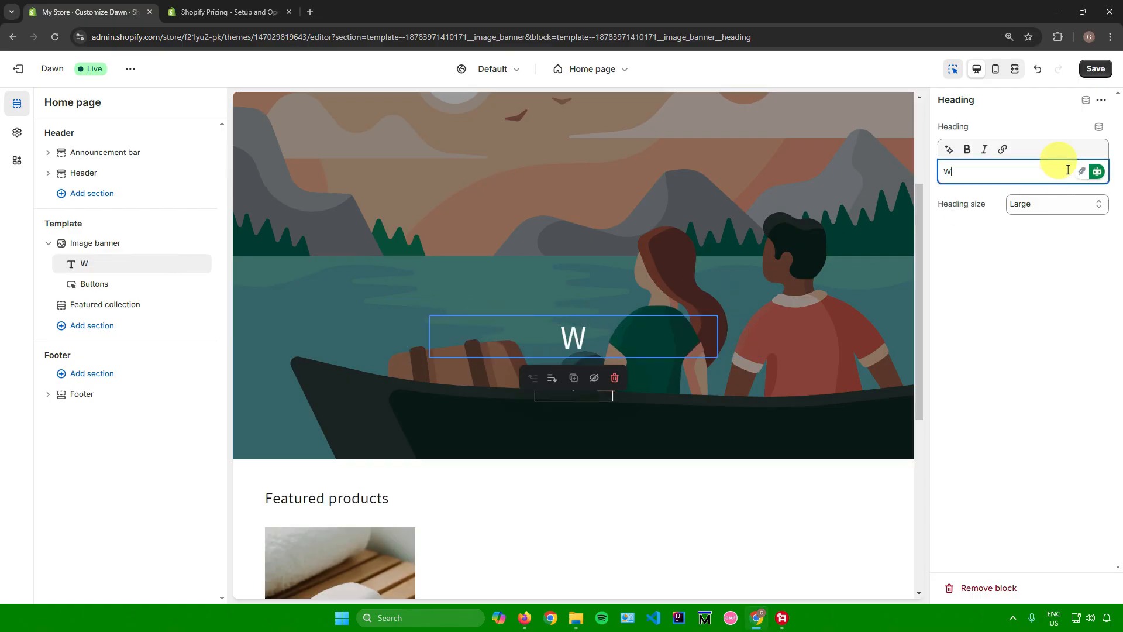
pyautogui.write('elcome to my ')
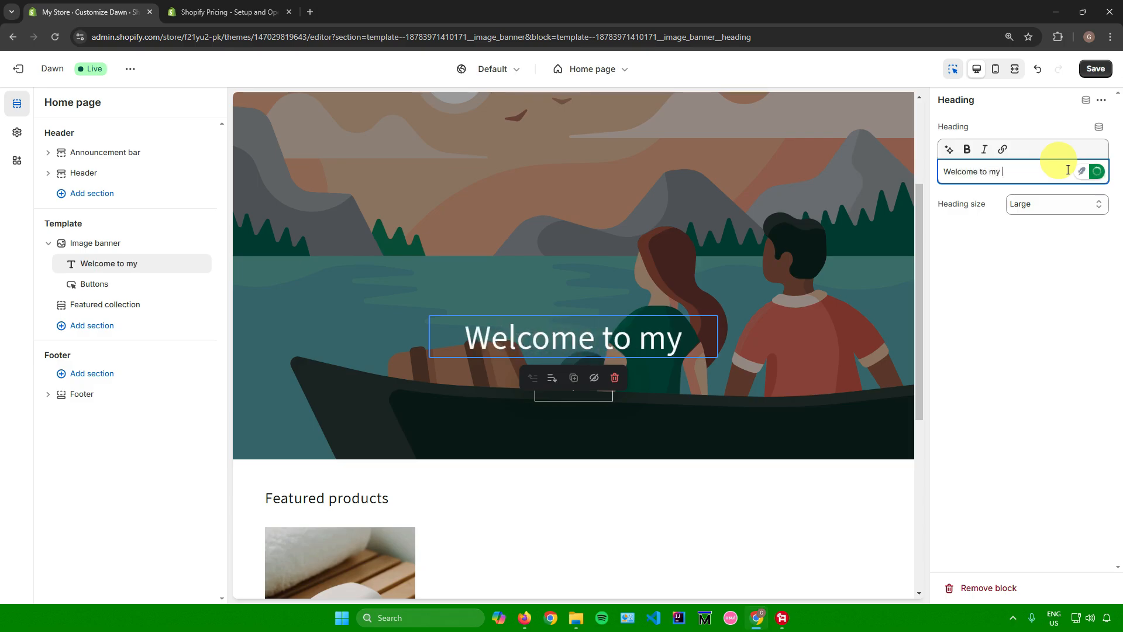
pyautogui.write('Online Store!')
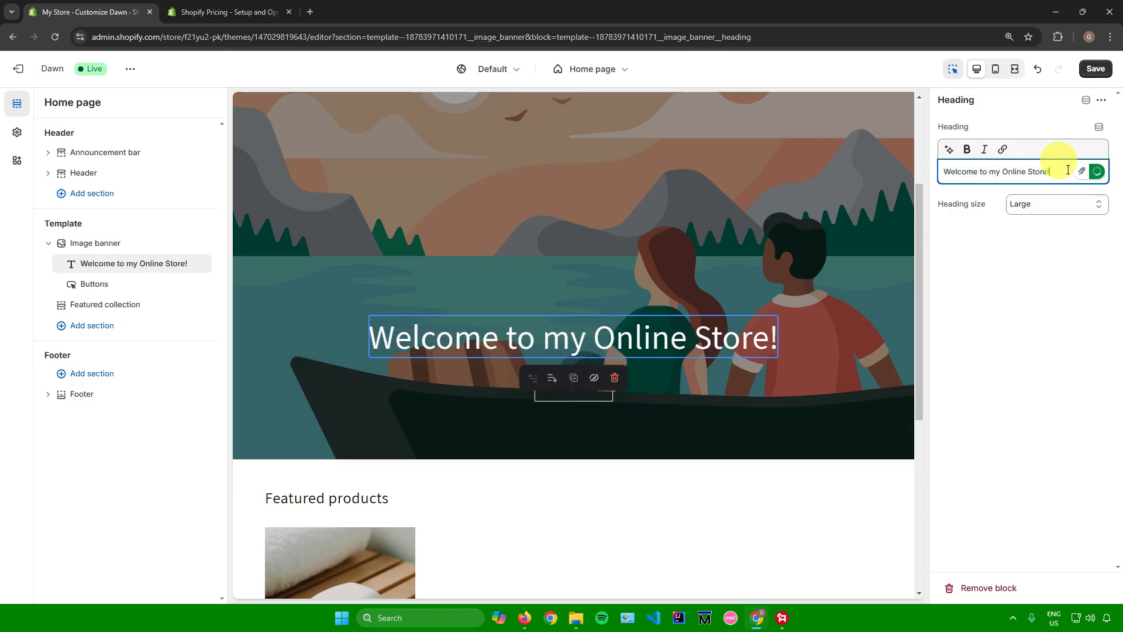
# Browse the available template sections and add a Featured product section to the home page below the featured collection.
pyautogui.scroll(-3, 639, 333)
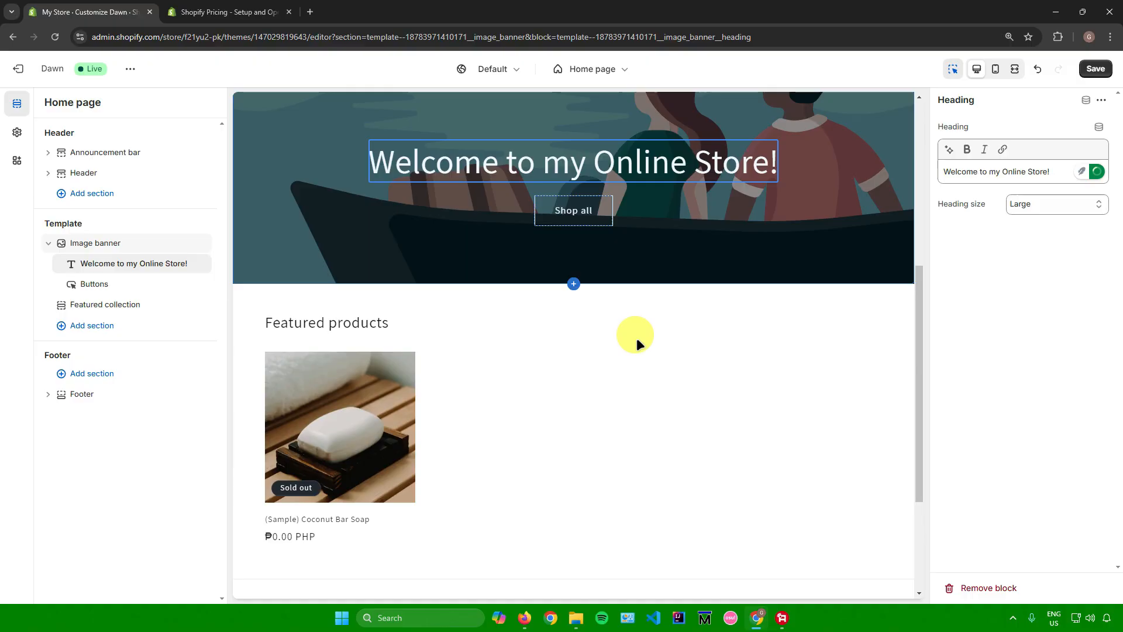
pyautogui.scroll(-2, 619, 333)
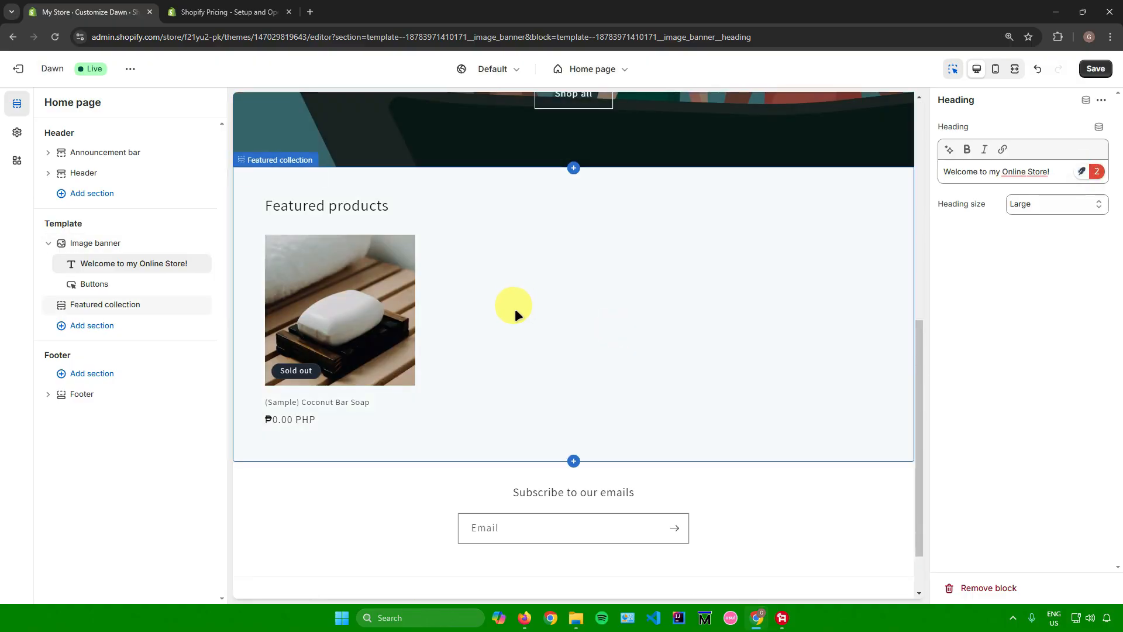
pyautogui.scroll(4, 471, 324)
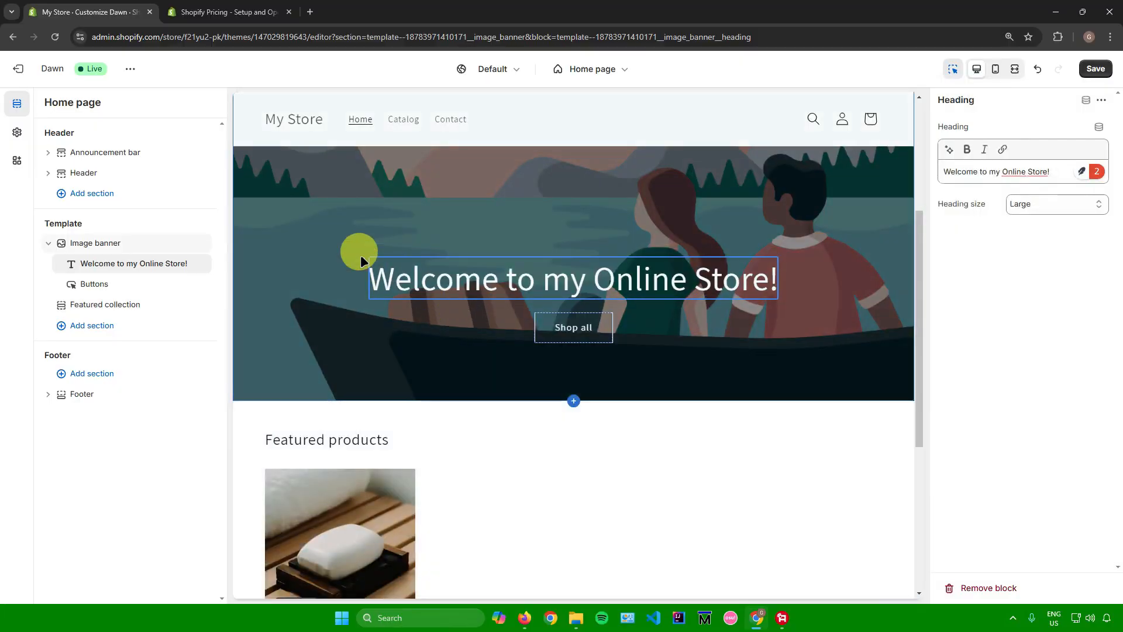
pyautogui.click(93, 325)
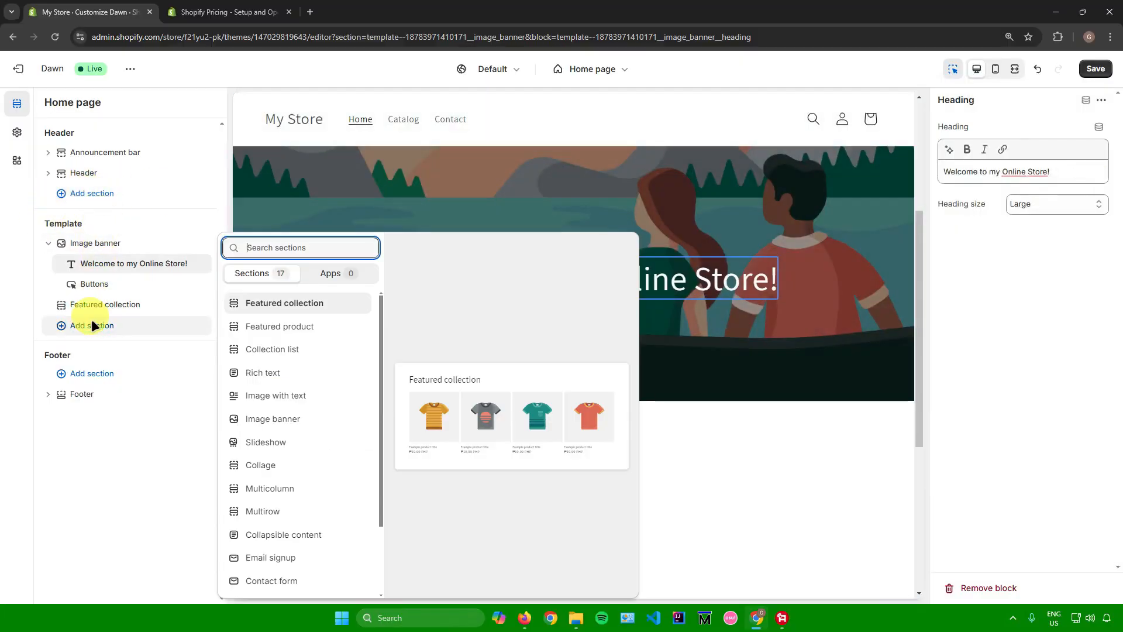
pyautogui.scroll(-2, 278, 350)
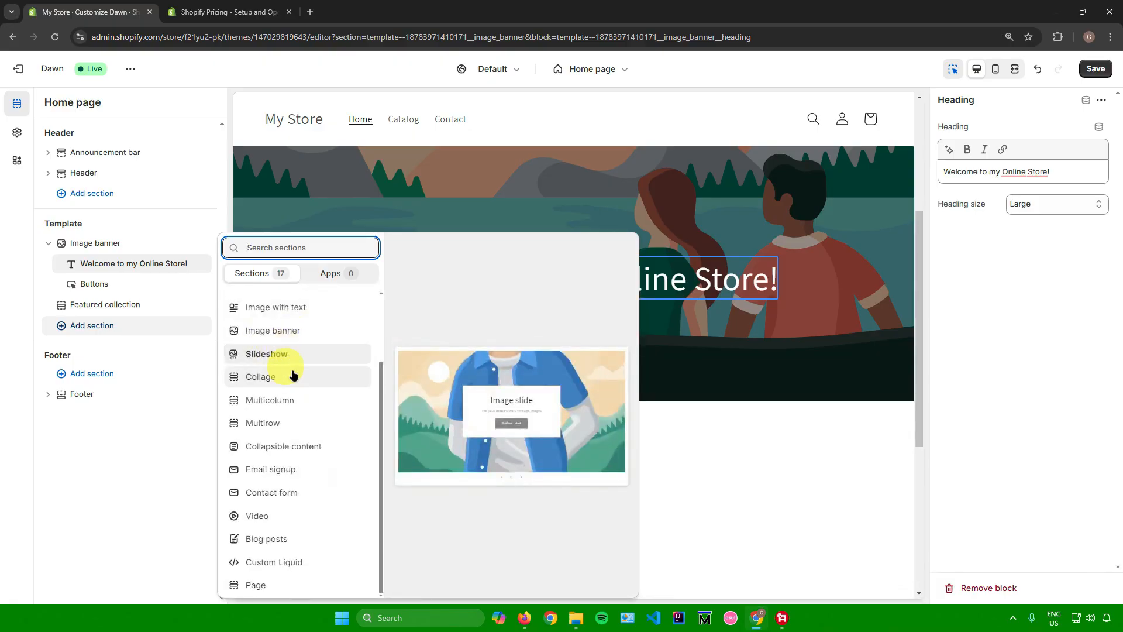
pyautogui.scroll(3, 284, 424)
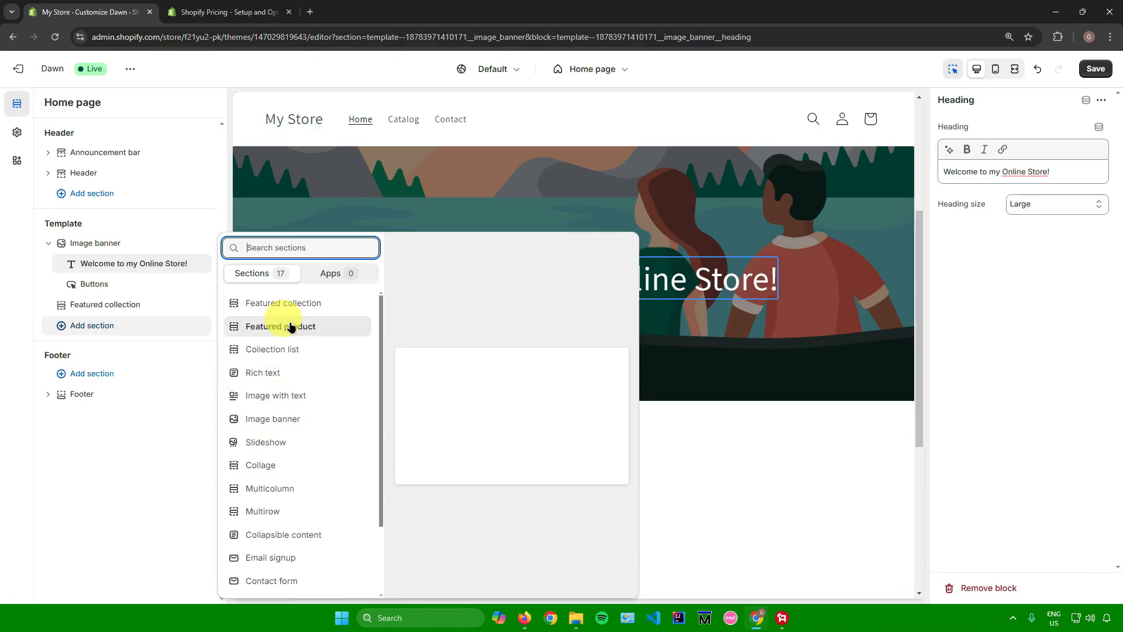
pyautogui.scroll(-2, 293, 360)
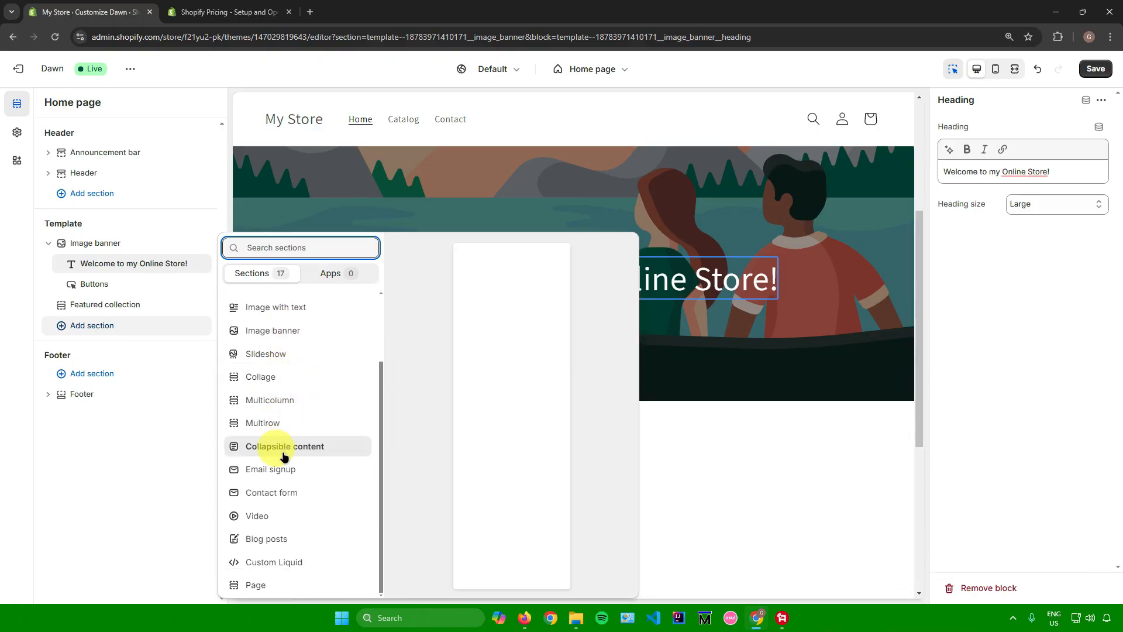
pyautogui.scroll(2, 275, 380)
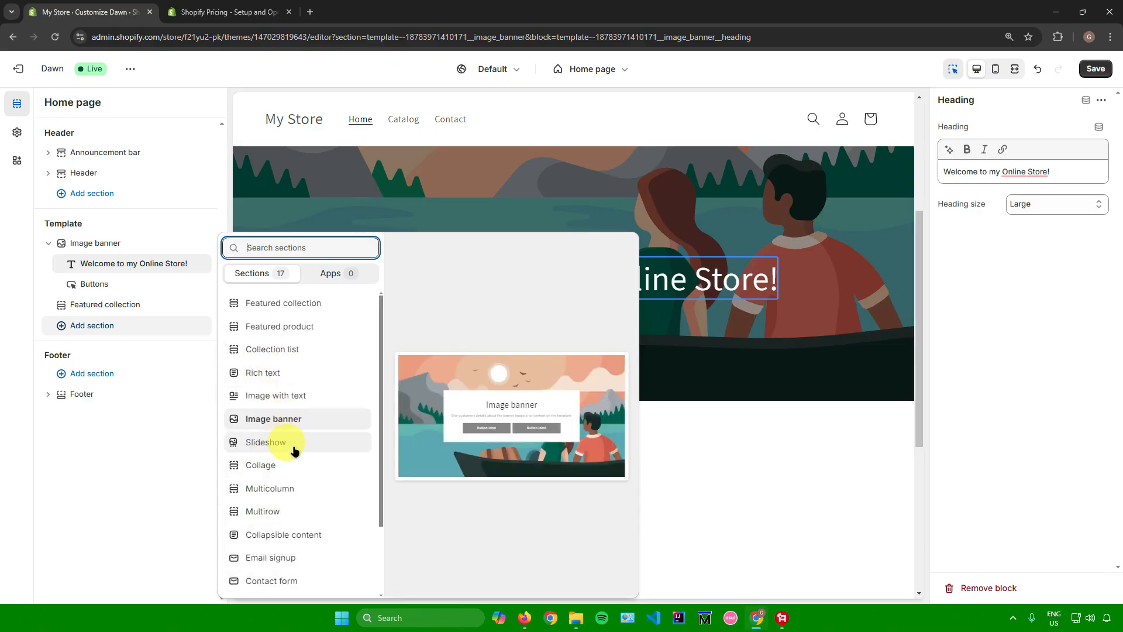
pyautogui.scroll(-2, 289, 445)
pyautogui.scroll(2, 286, 365)
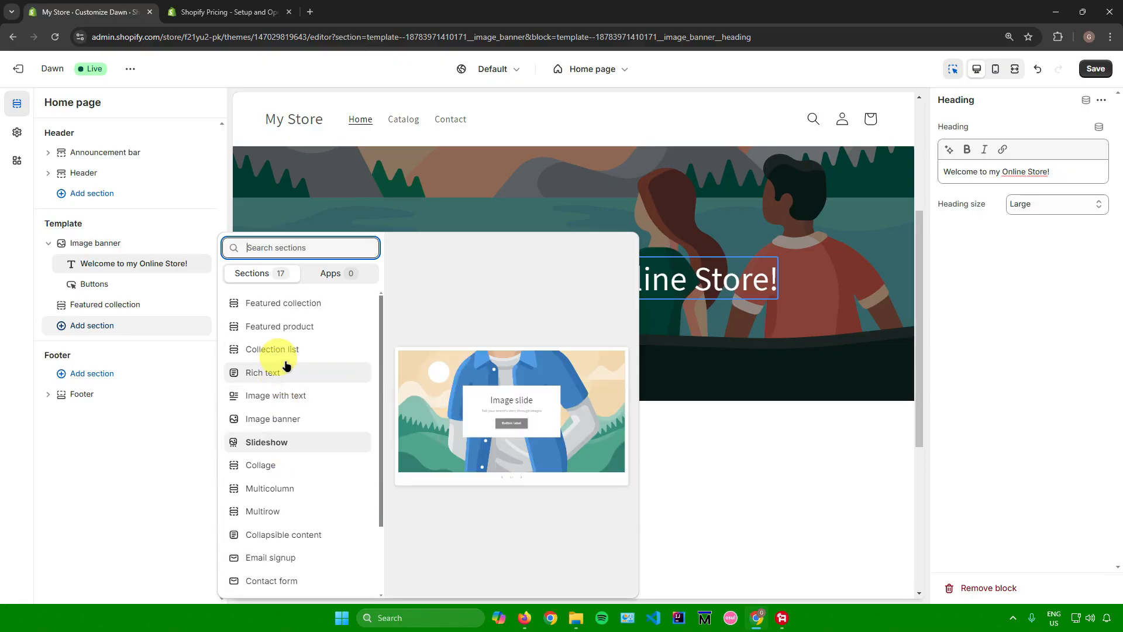
pyautogui.click(293, 326)
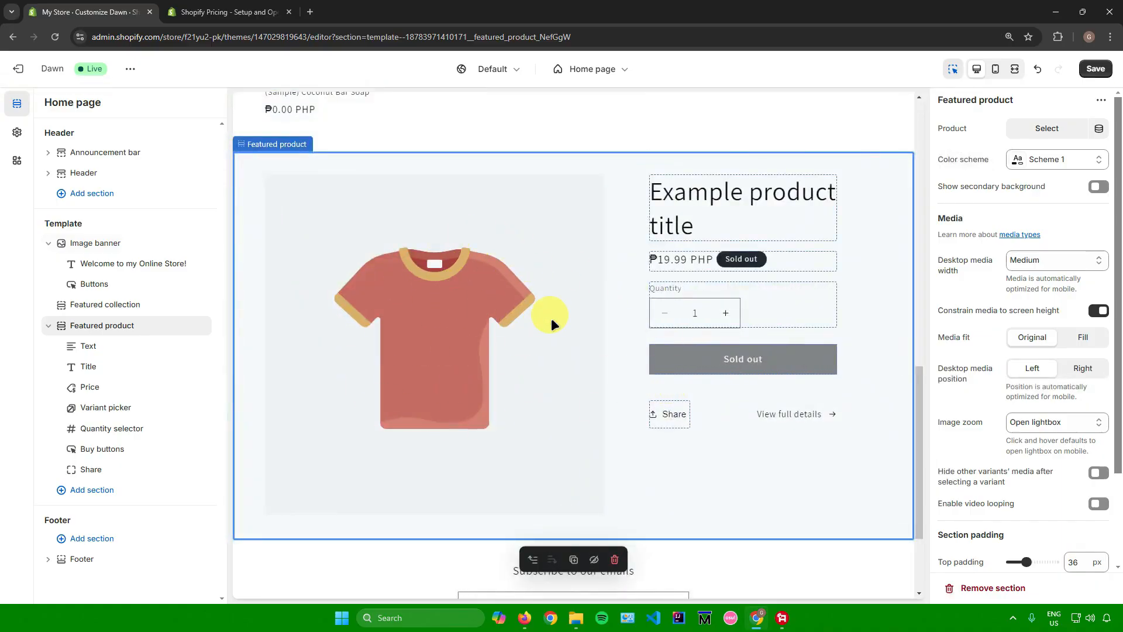
# Assign the (Sample) Coconut Bar Soap product to the Featured product section and set its color scheme to Scheme 4.
pyautogui.click(1046, 129)
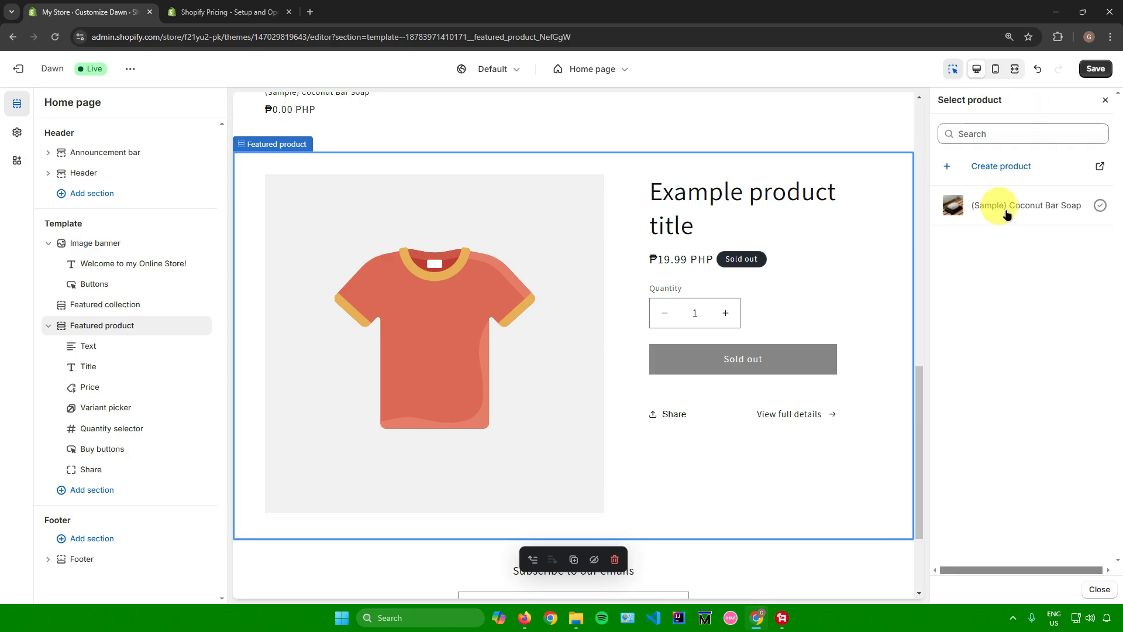
pyautogui.click(1006, 210)
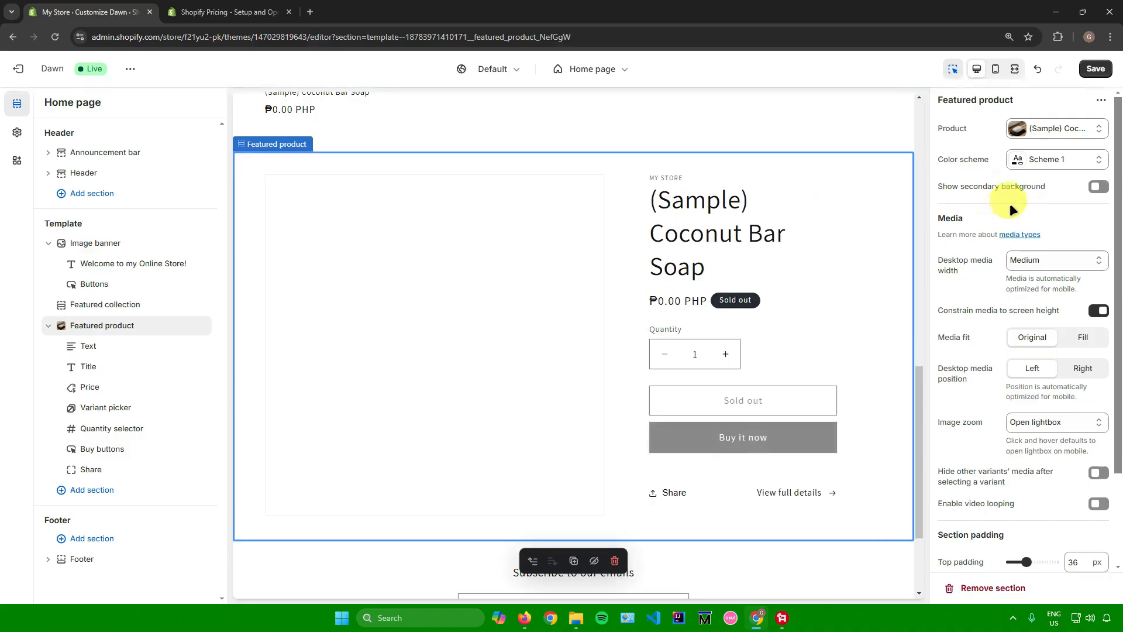
pyautogui.click(1025, 163)
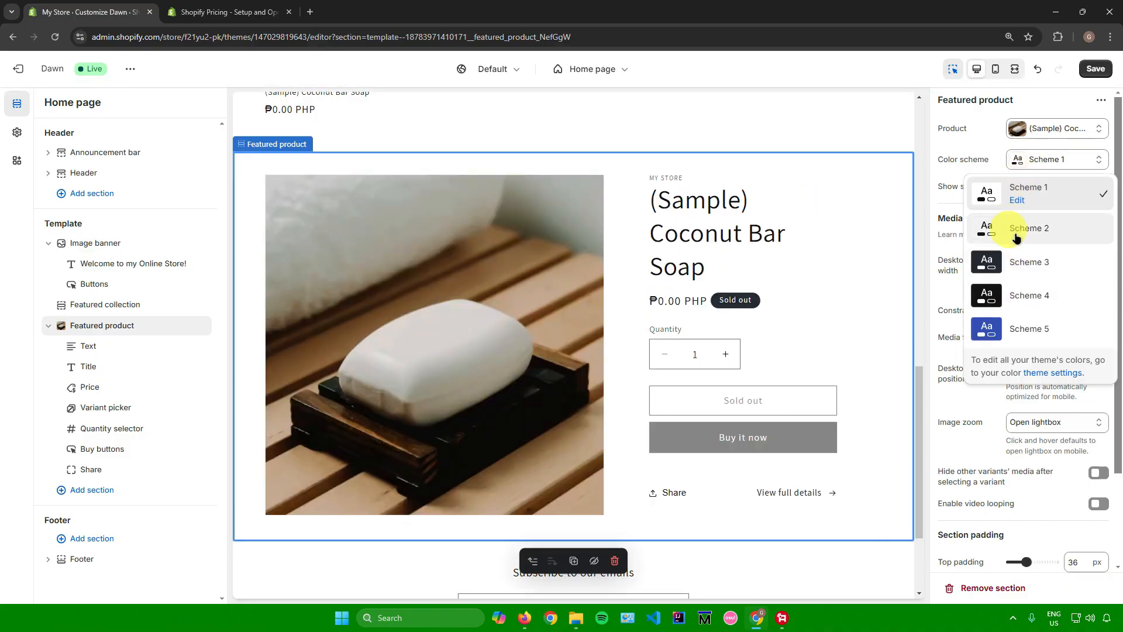
pyautogui.click(1018, 296)
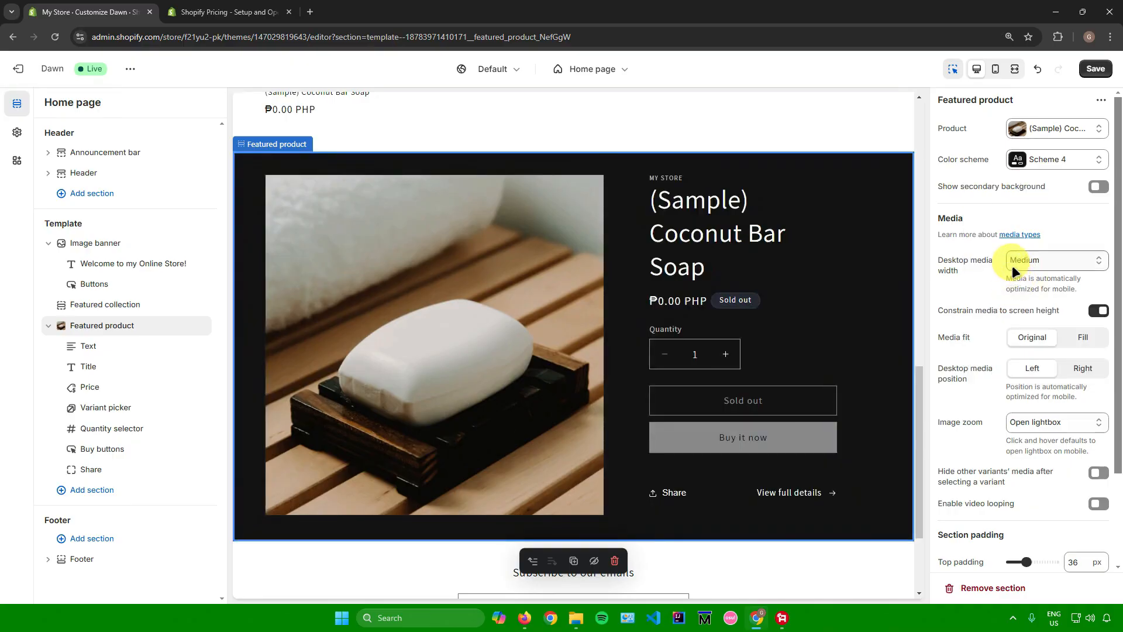
# Try the secondary background on the Featured product section, turn it back off, and save the theme.
pyautogui.click(1097, 186)
pyautogui.click(1098, 186)
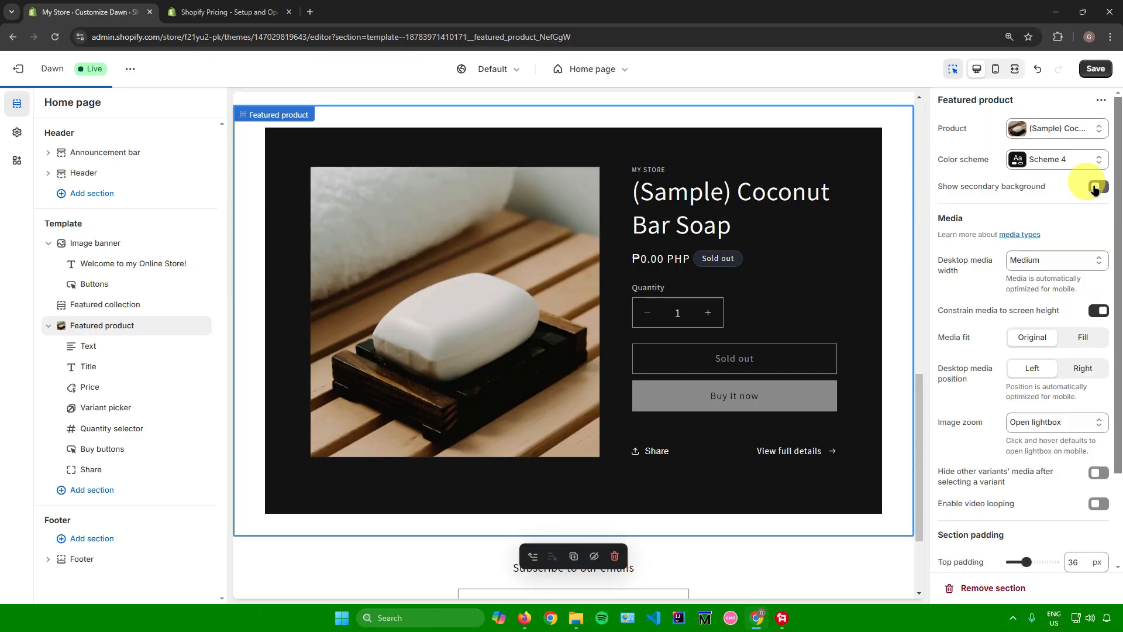
pyautogui.scroll(-2, 1003, 304)
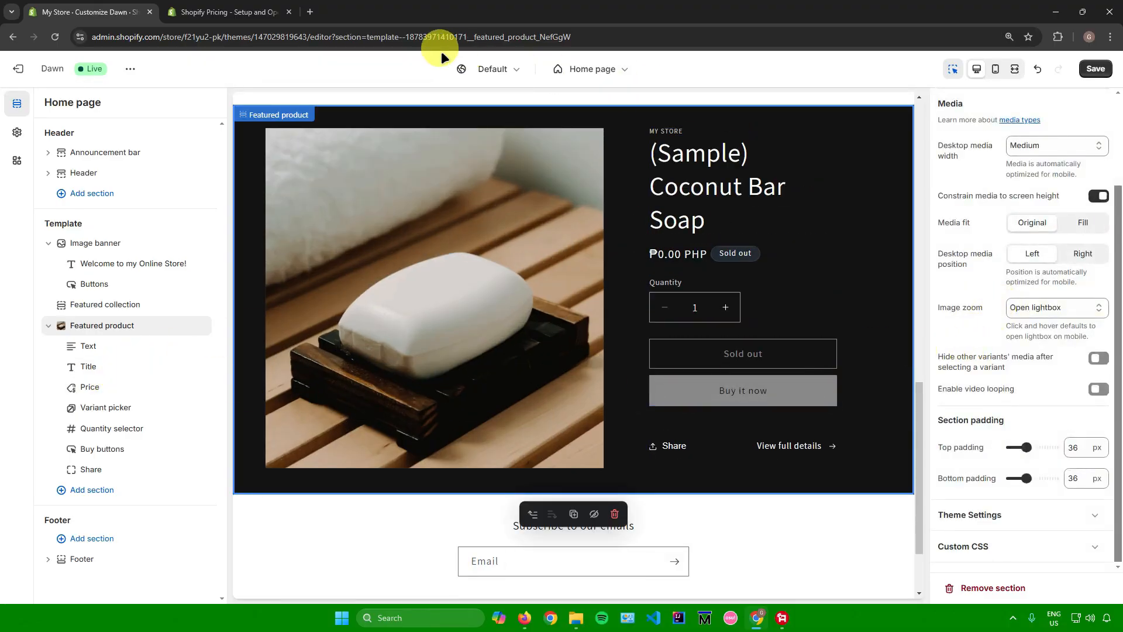
pyautogui.click(1095, 69)
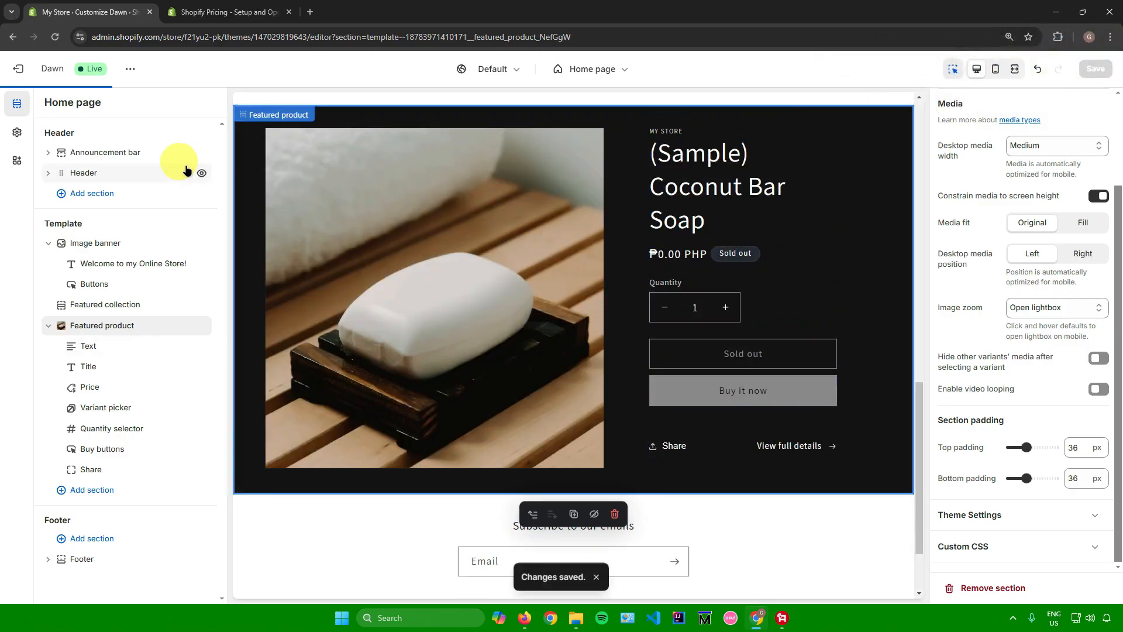
# Exit the theme editor, preview the Dawn theme's storefront down to the product sections, and close the preview.
pyautogui.click(26, 71)
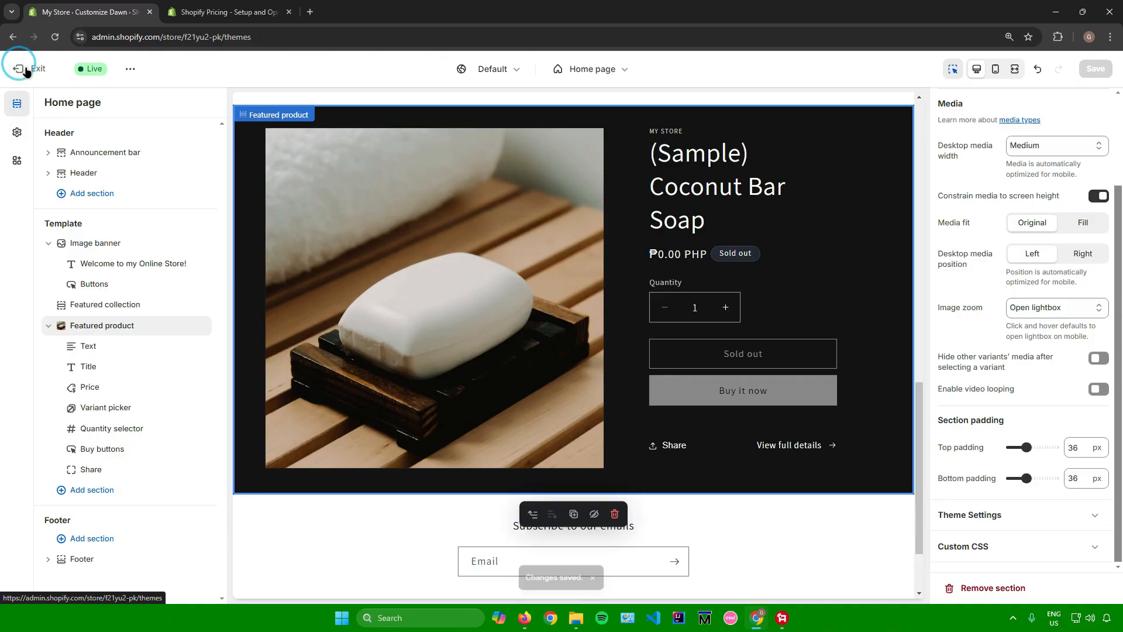
pyautogui.click(737, 425)
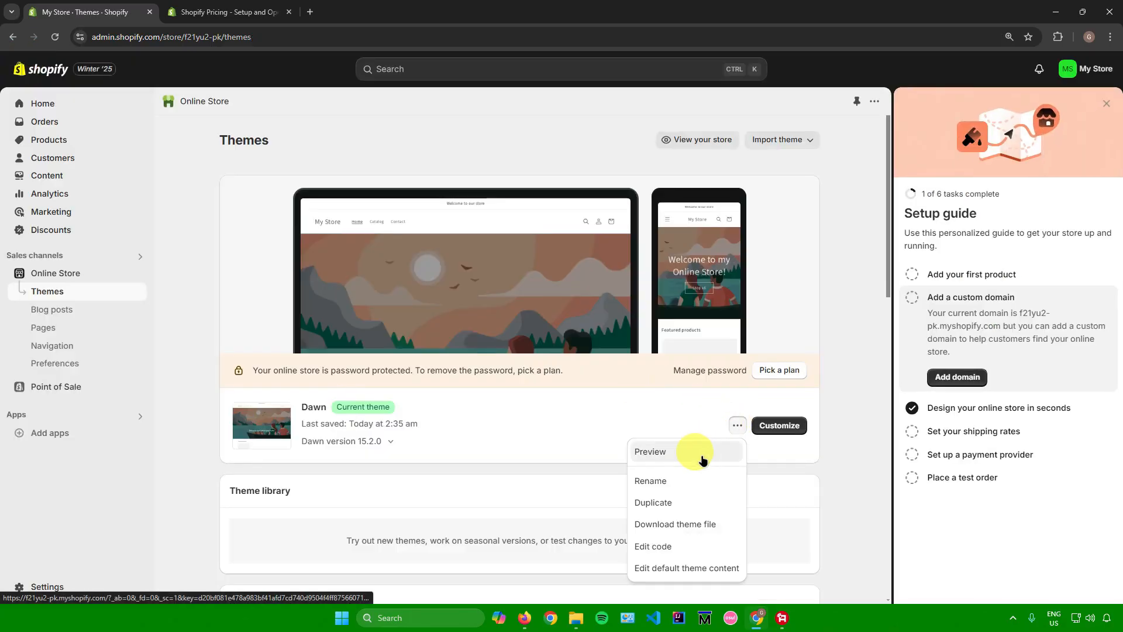
pyautogui.click(711, 452)
pyautogui.scroll(-2, 403, 231)
pyautogui.scroll(-3, 404, 233)
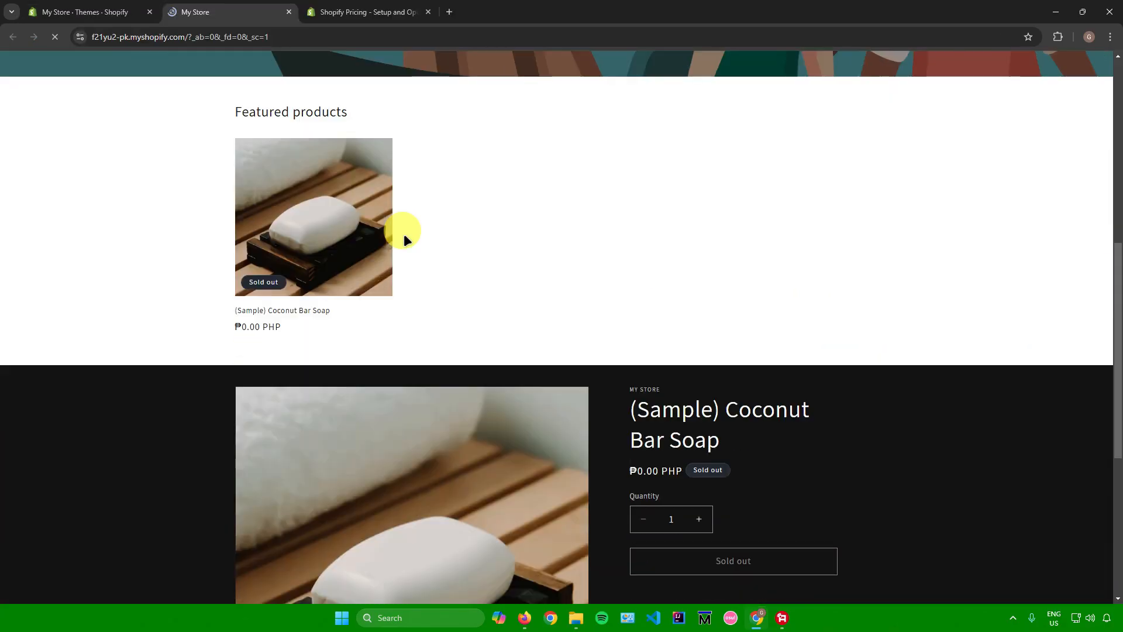
pyautogui.scroll(-10, 404, 234)
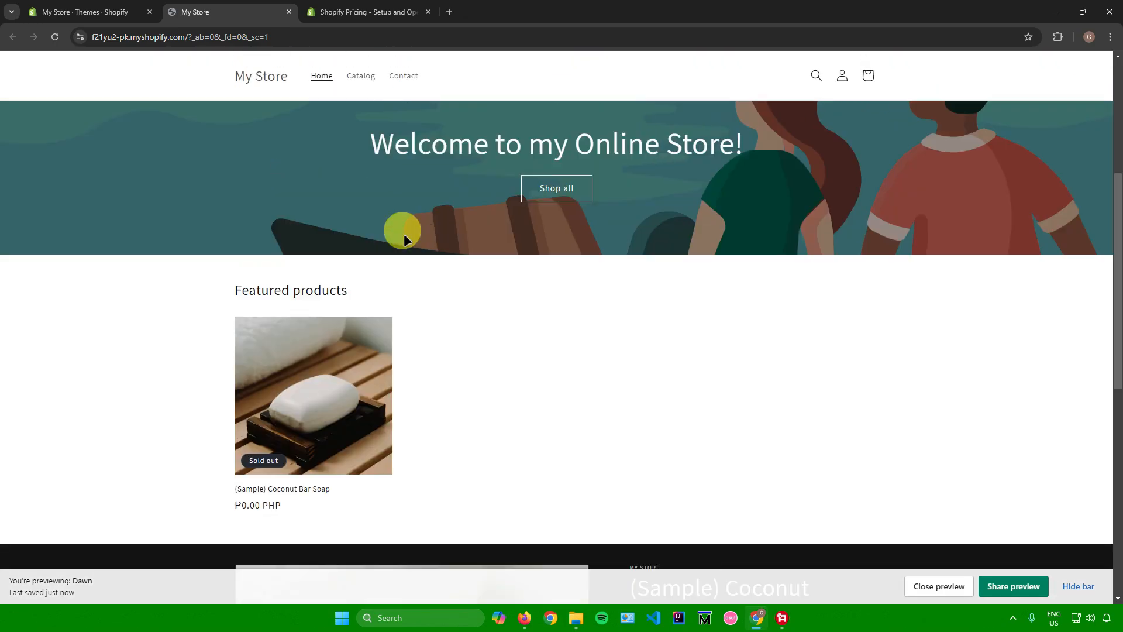
pyautogui.click(289, 11)
# Open the shipping and delivery settings from the shipping rates task and examine the rate, delivery, pickup, package and fulfillment options.
pyautogui.click(389, 400)
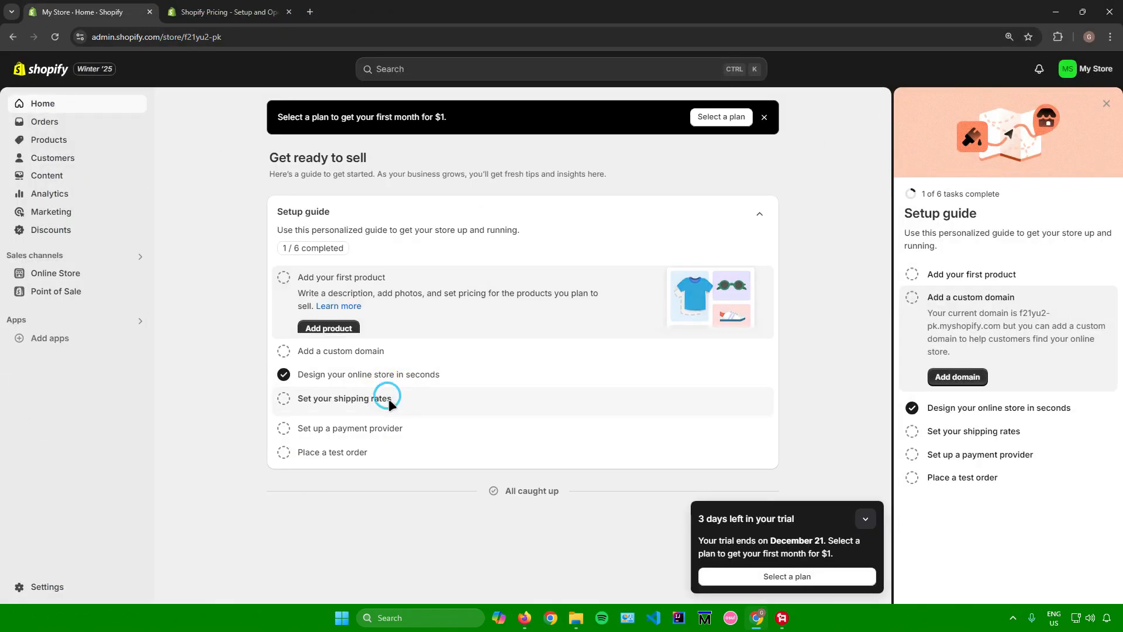
pyautogui.moveTo(328, 365); pyautogui.dragTo(422, 377)
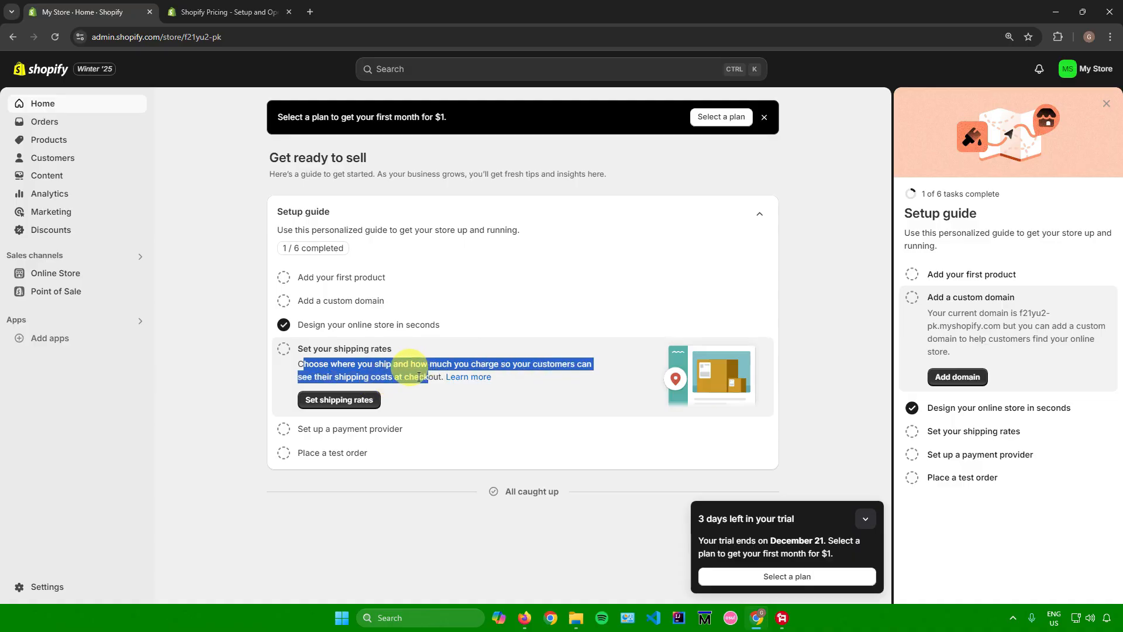
pyautogui.click(354, 403)
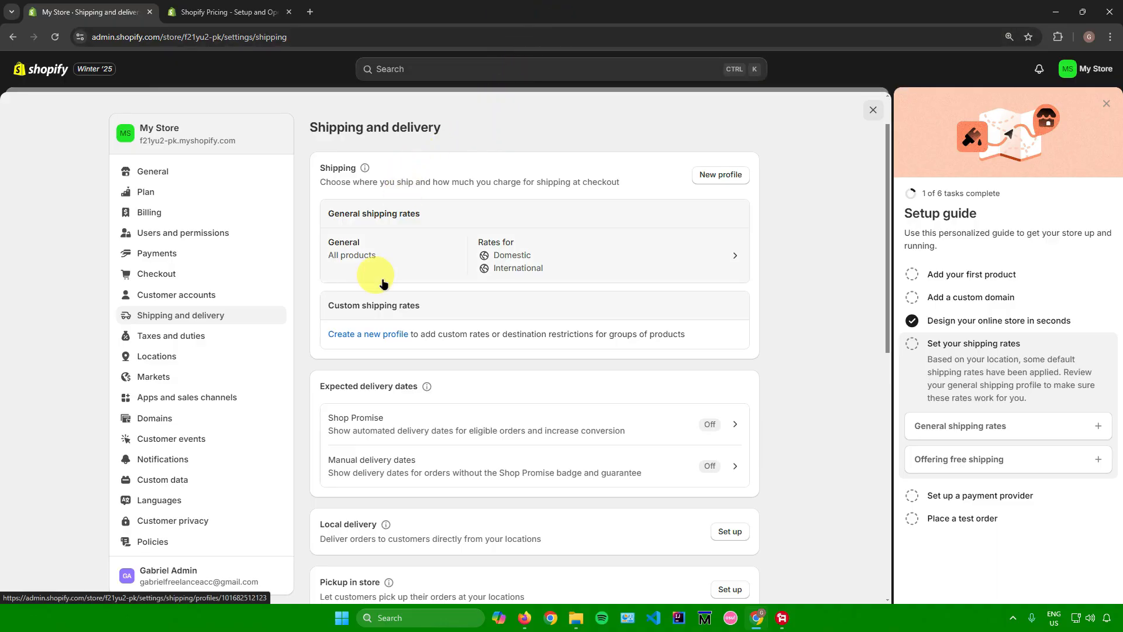
pyautogui.scroll(-2, 368, 263)
pyautogui.scroll(-1, 358, 258)
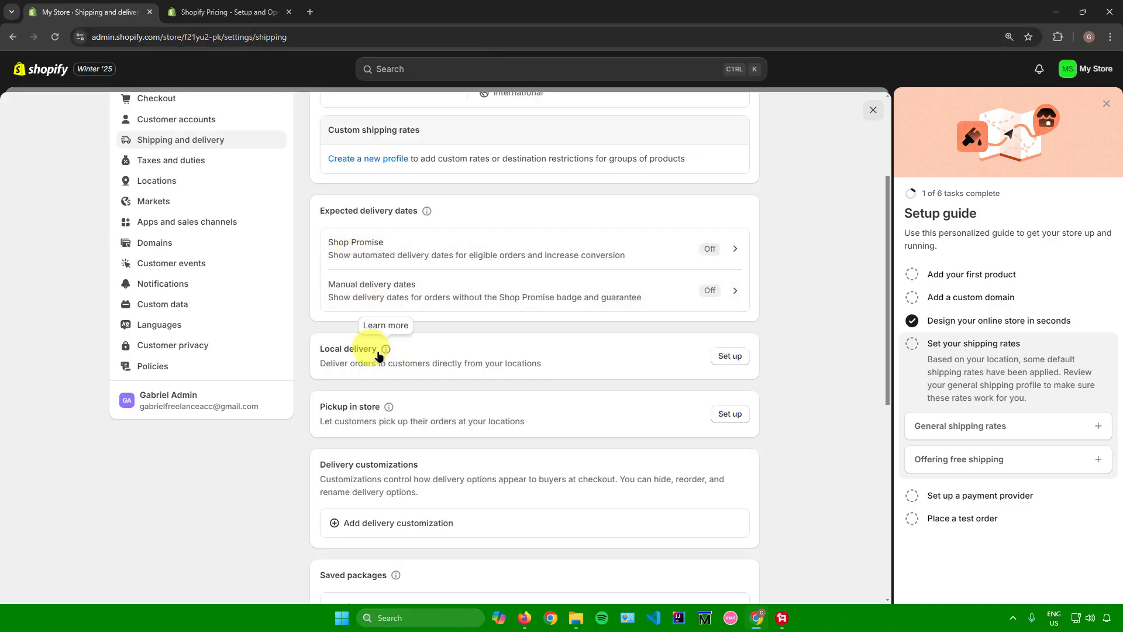
pyautogui.scroll(-1, 378, 350)
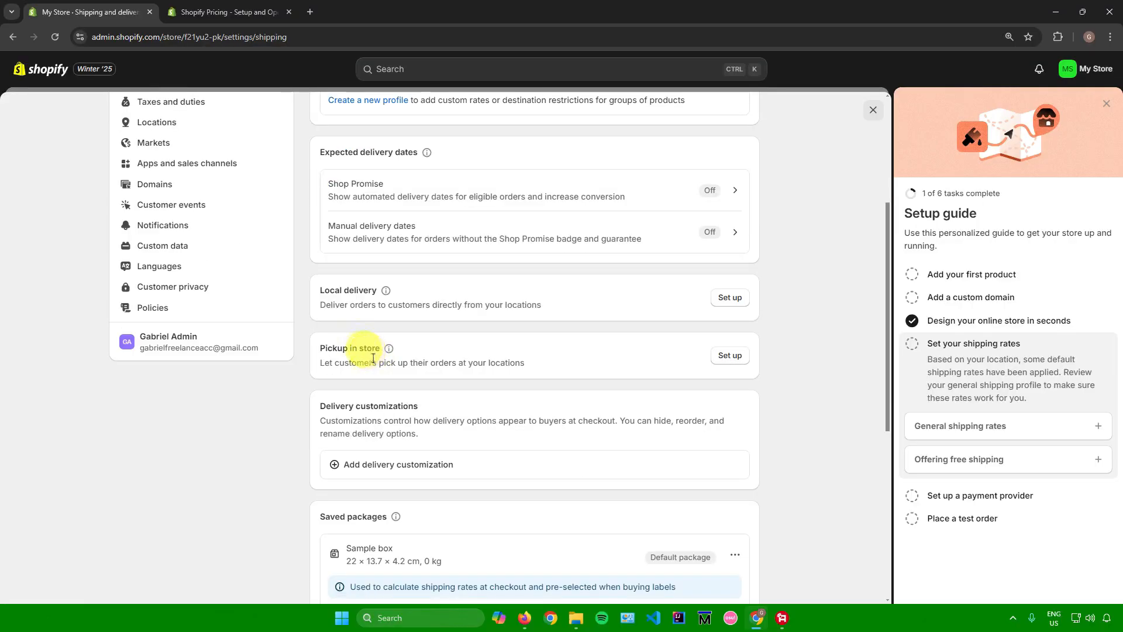
pyautogui.scroll(-1, 363, 362)
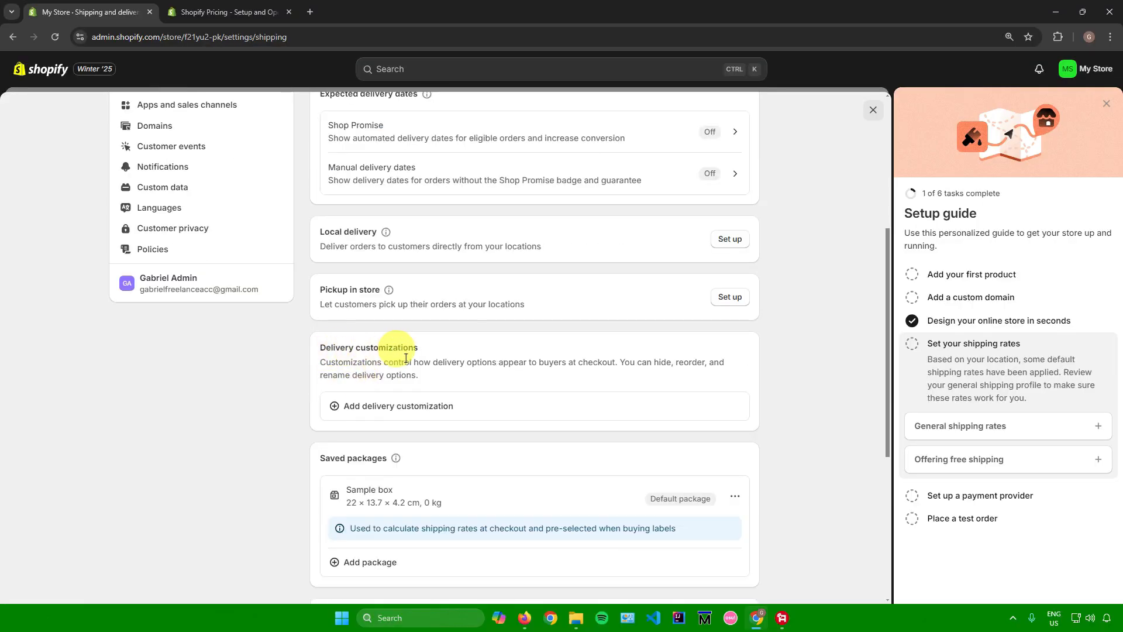
pyautogui.scroll(-5, 391, 354)
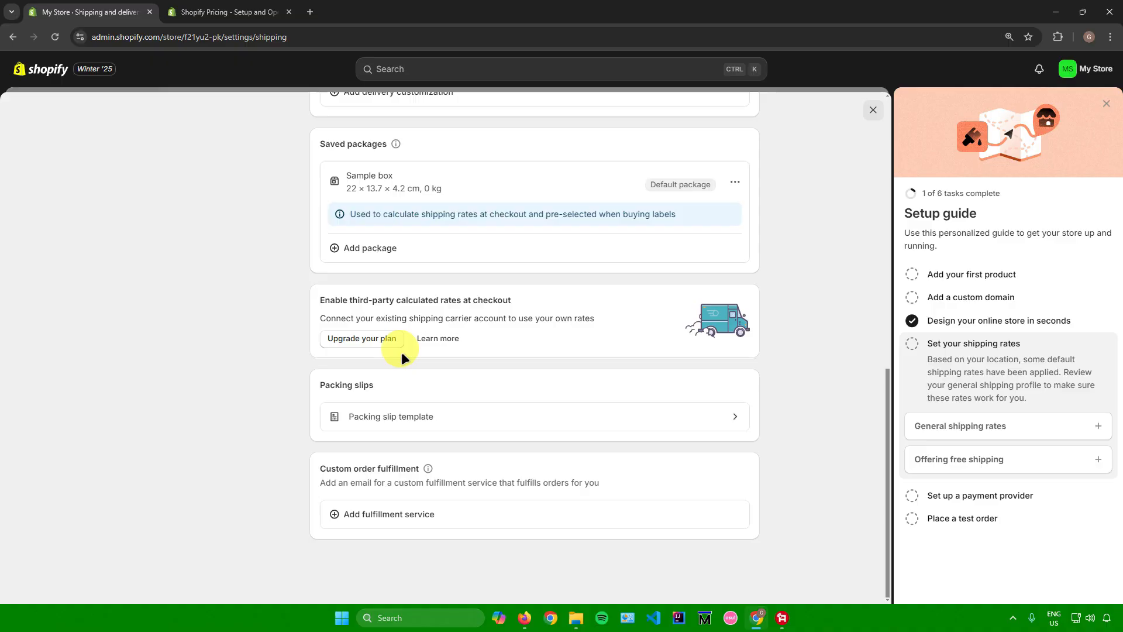
pyautogui.scroll(10, 386, 337)
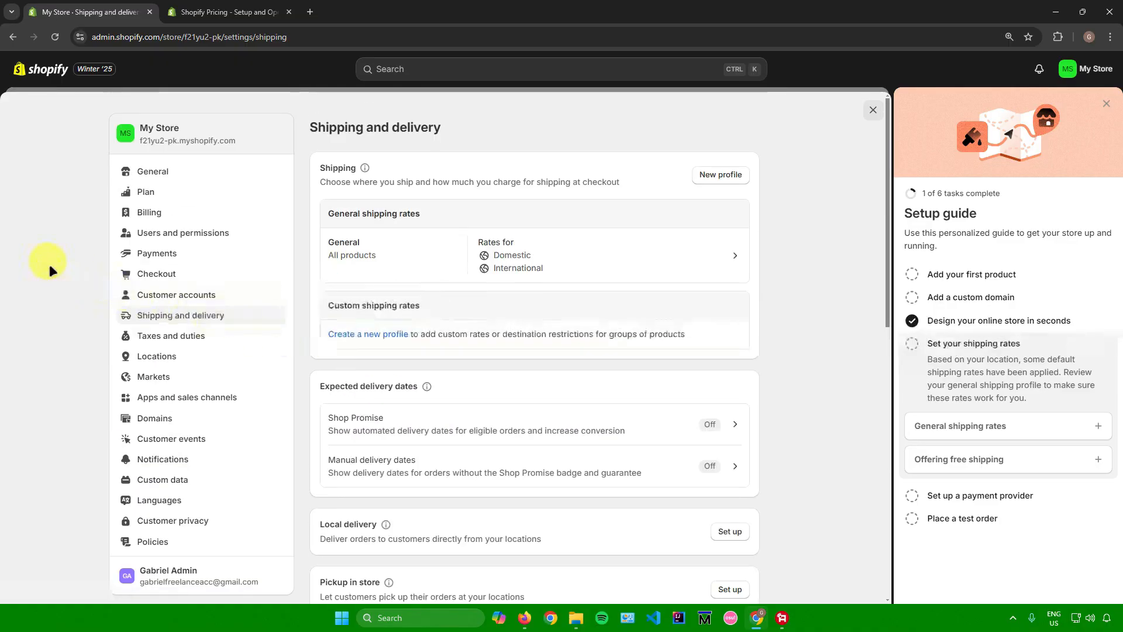
# Open the payment settings from the setup guide's payment provider task and view the search options for adding a payment method.
pyautogui.hotkey('alt', 'Left')
pyautogui.click(358, 428)
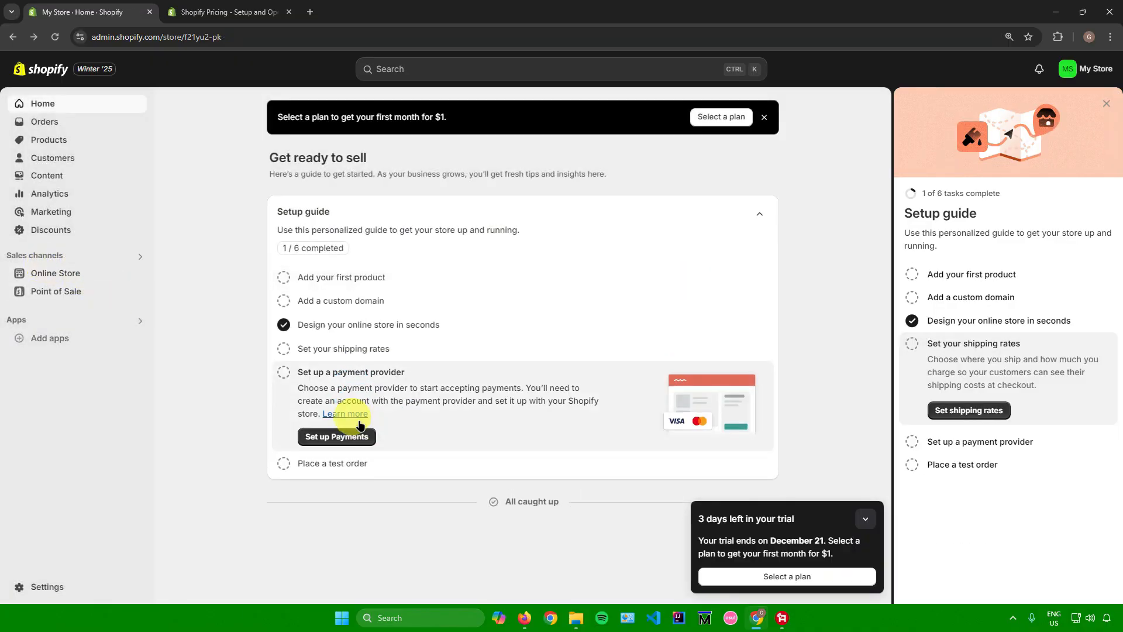
pyautogui.click(349, 438)
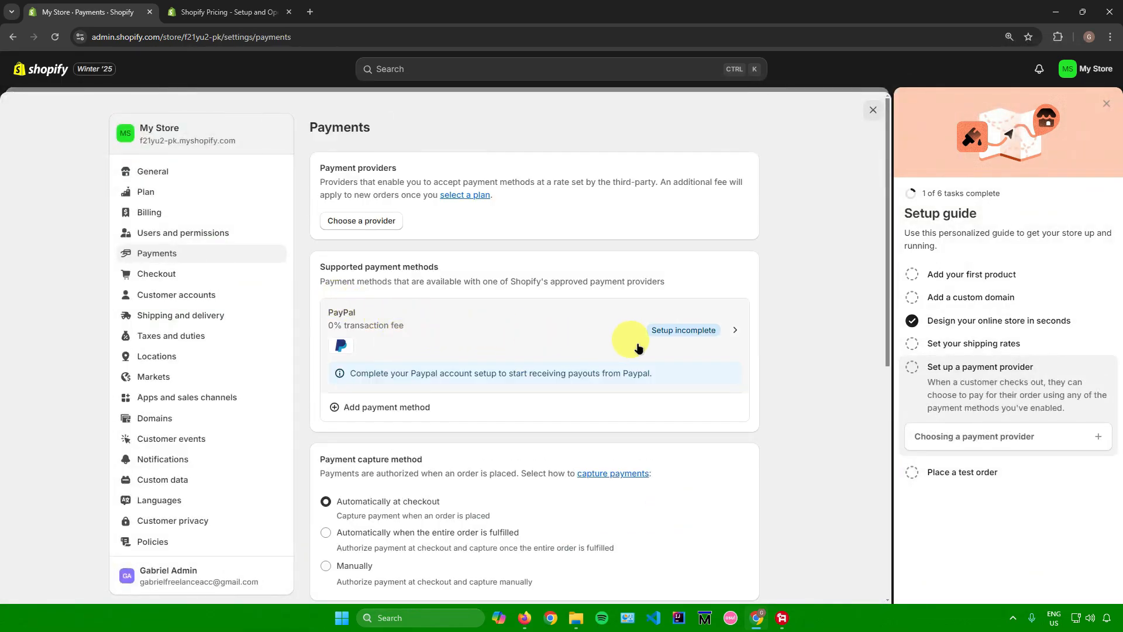
pyautogui.scroll(-1, 464, 338)
pyautogui.click(401, 348)
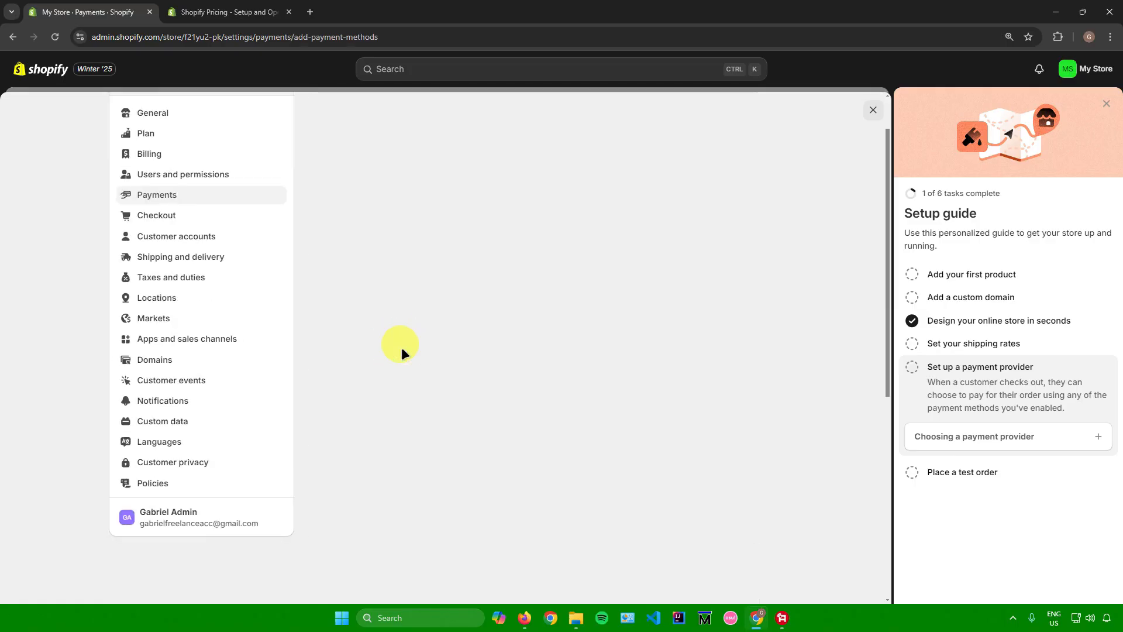
pyautogui.click(349, 198)
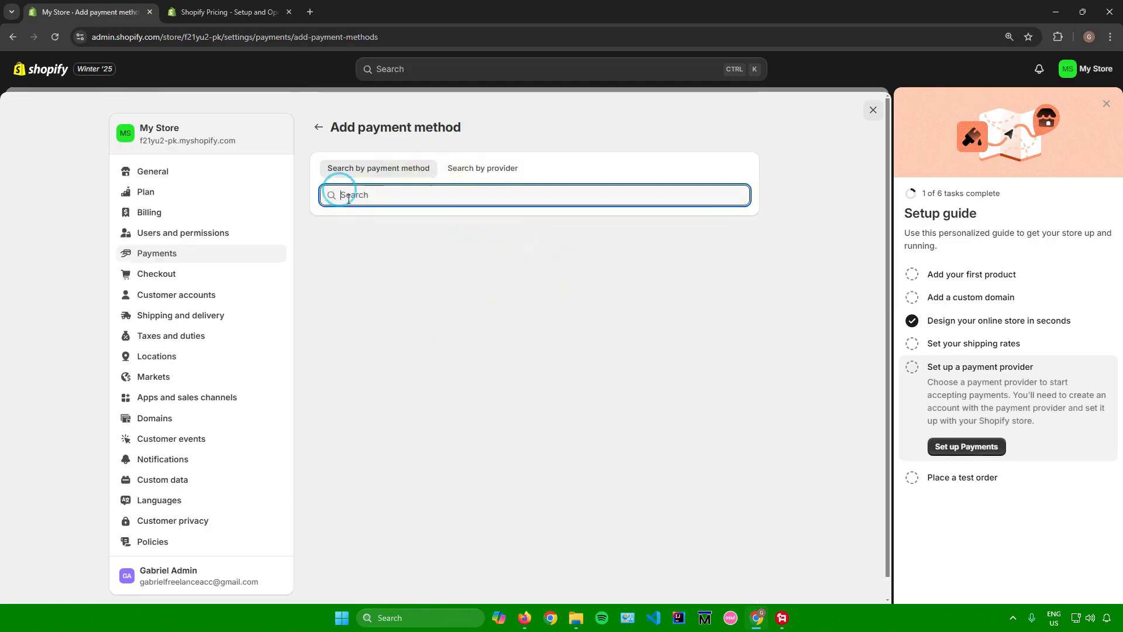
# Return to the Payments settings and examine the capture, manual payment, customization, gift card expiration and Apple Wallet options.
pyautogui.click(320, 127)
pyautogui.scroll(-10, 468, 300)
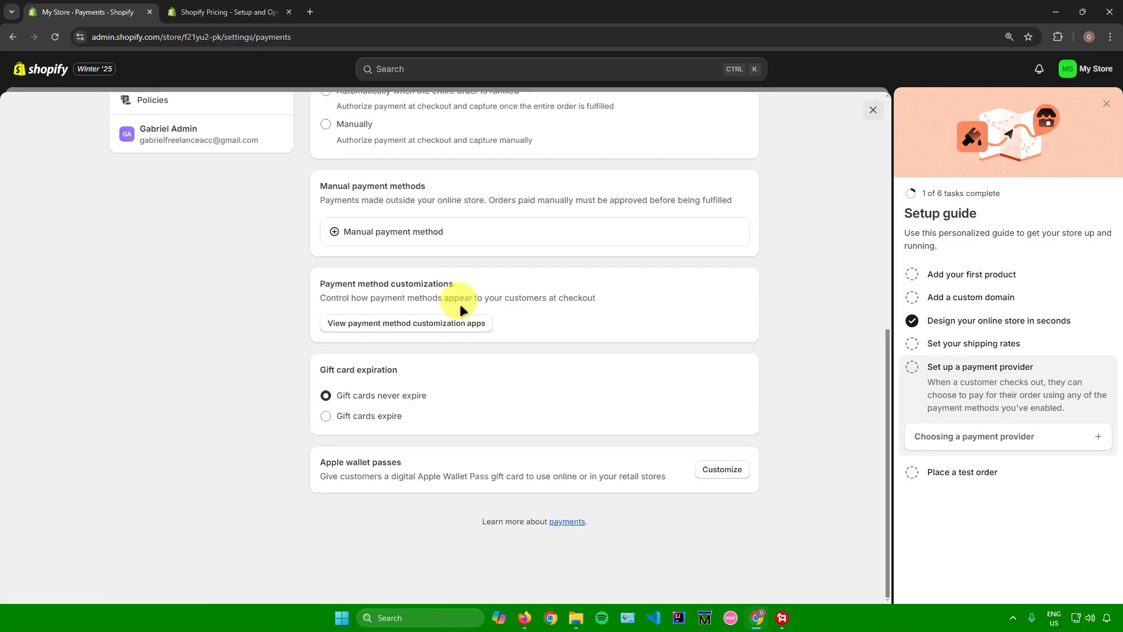
pyautogui.scroll(8, 656, 247)
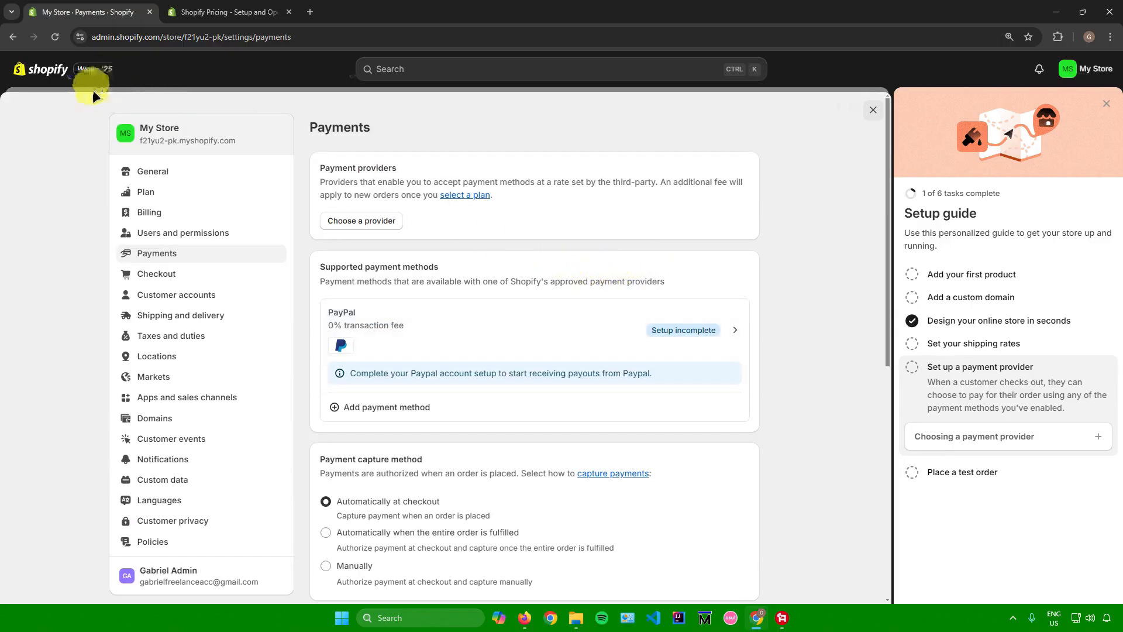
# Return to the admin home page, review the setup guide tasks from first product to test order, and collapse the trial notice.
pyautogui.click(13, 37)
pyautogui.click(353, 452)
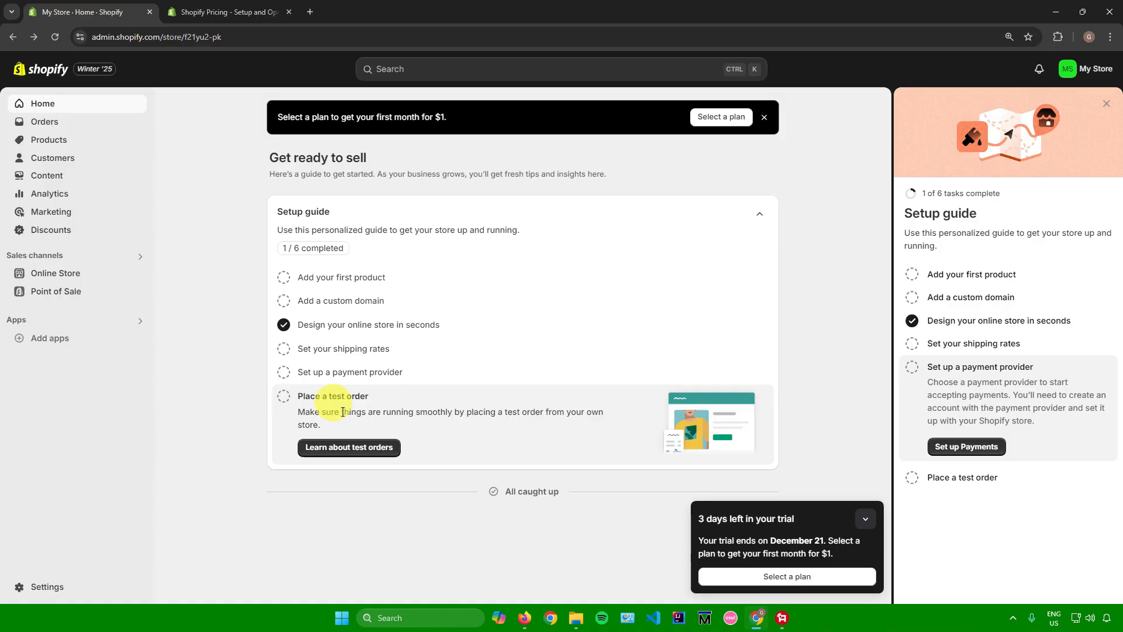
pyautogui.click(329, 278)
pyautogui.click(334, 360)
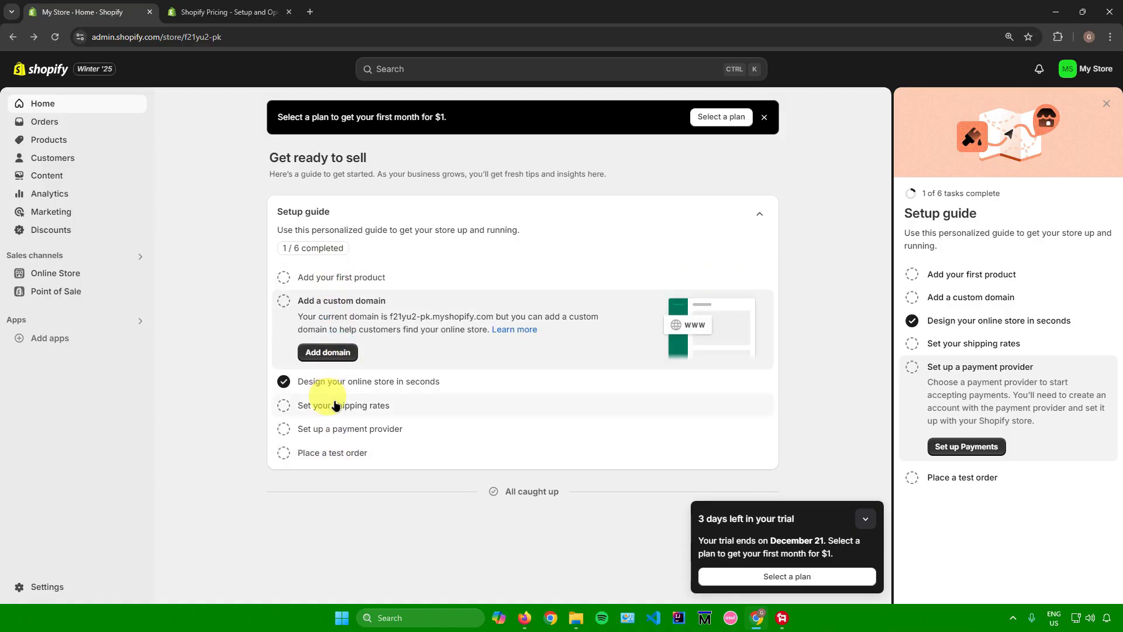
pyautogui.click(327, 400)
pyautogui.click(336, 453)
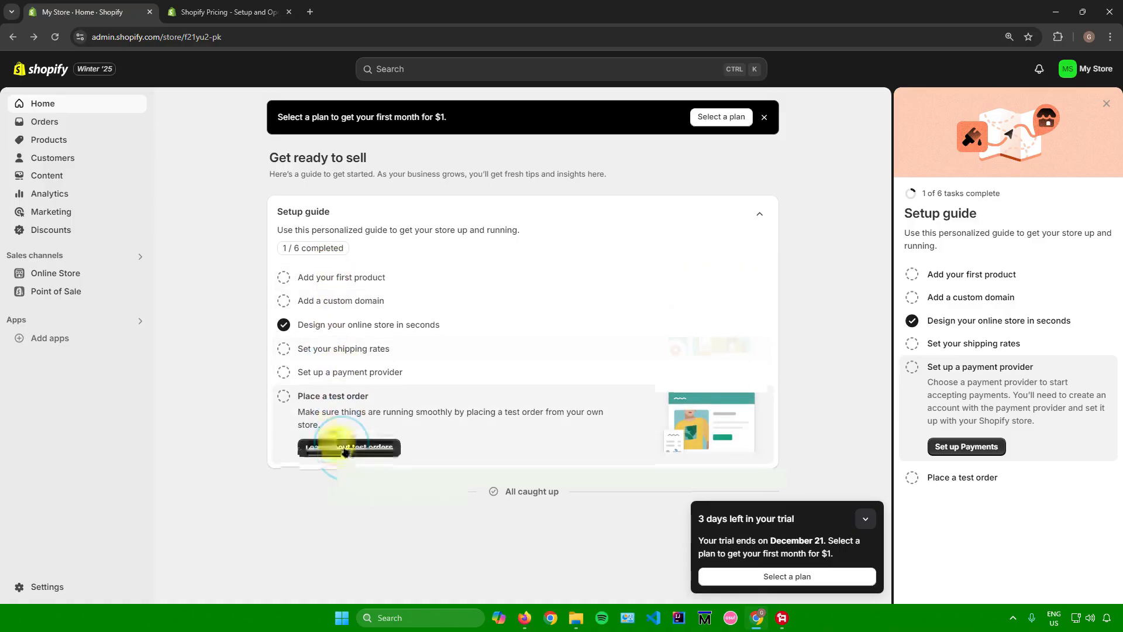
pyautogui.click(345, 278)
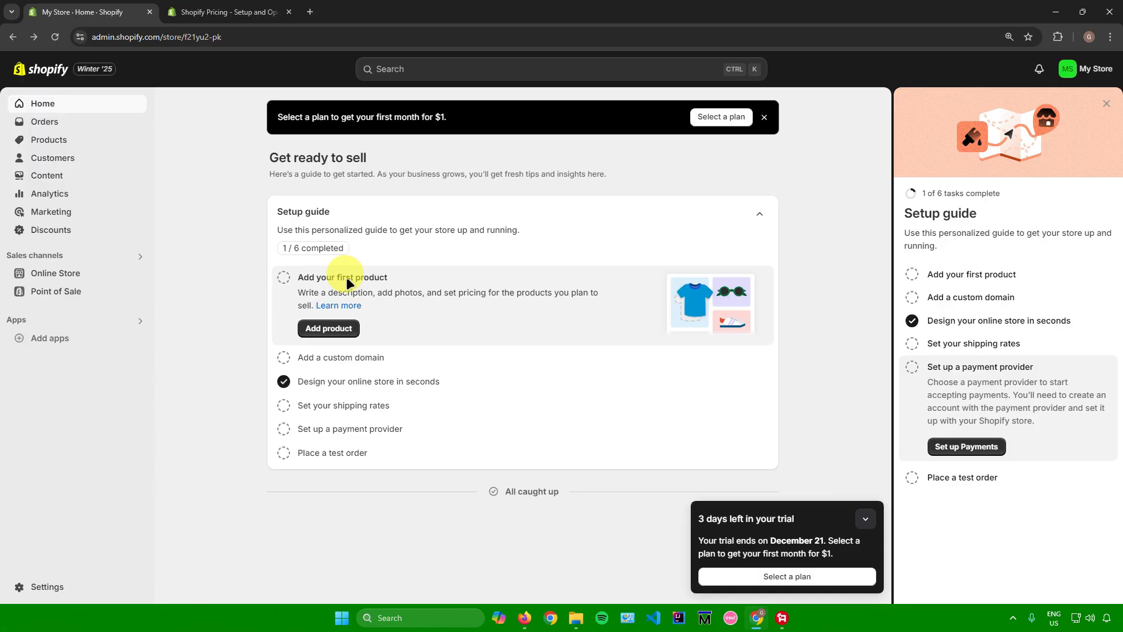
pyautogui.click(861, 516)
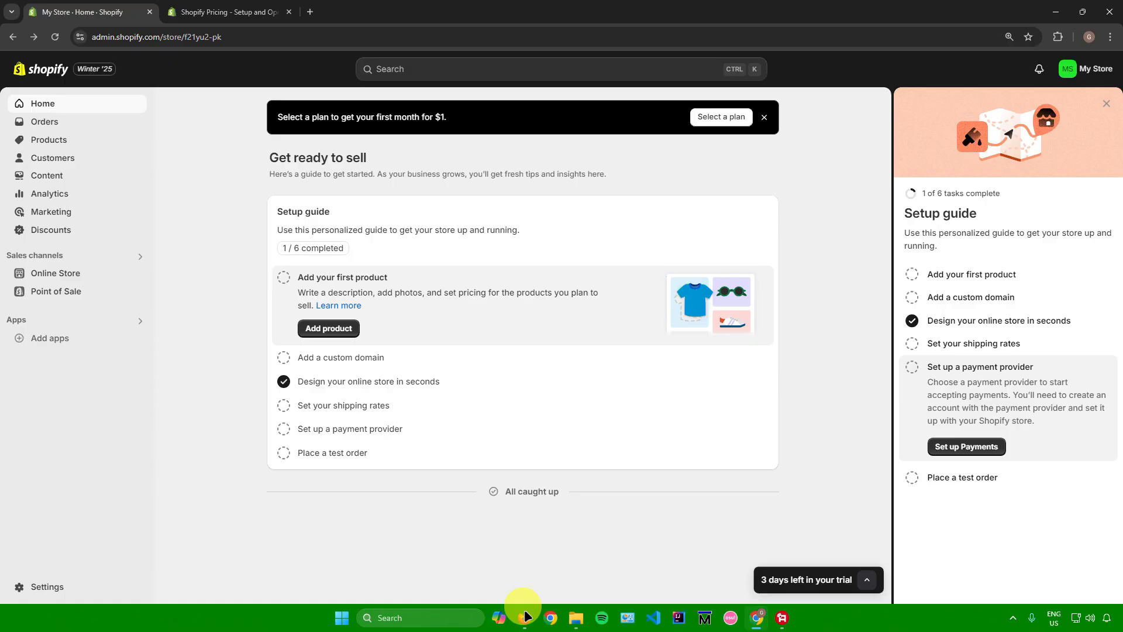